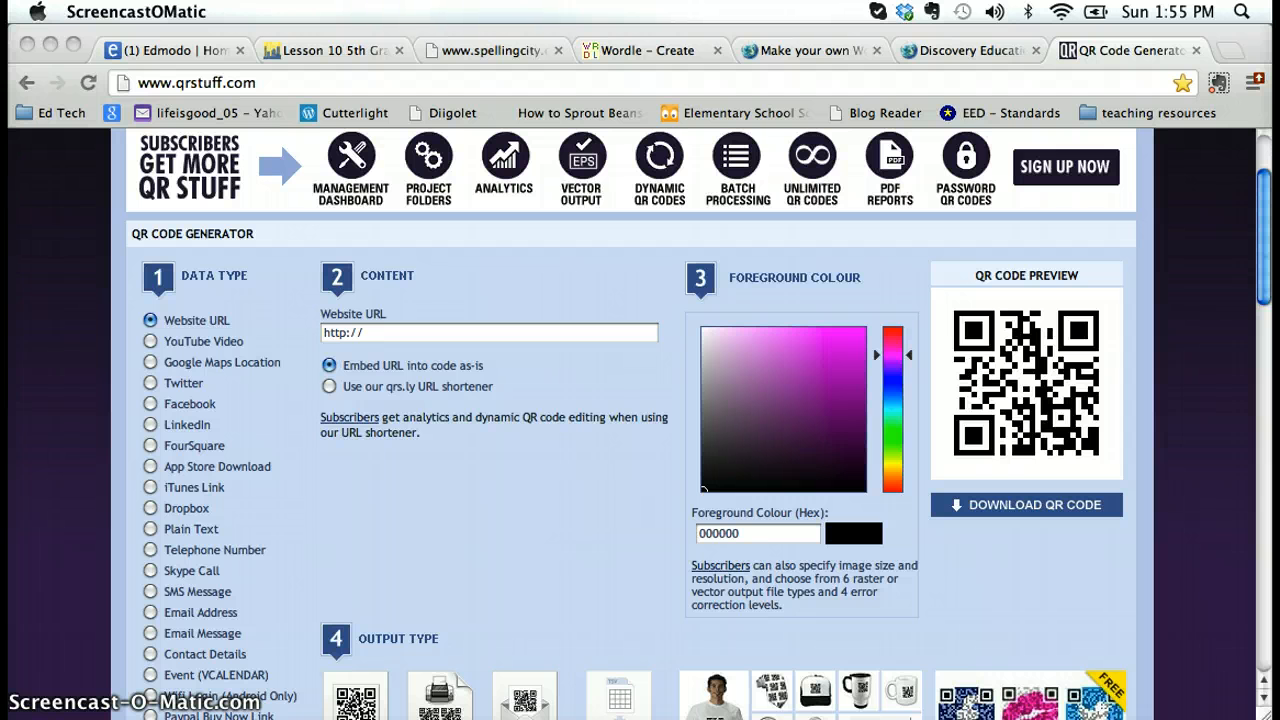
Switch to Word and look over the Spelling Tic Tac Toe document, examining its QR codes and the activity squares
key("super+Tab")
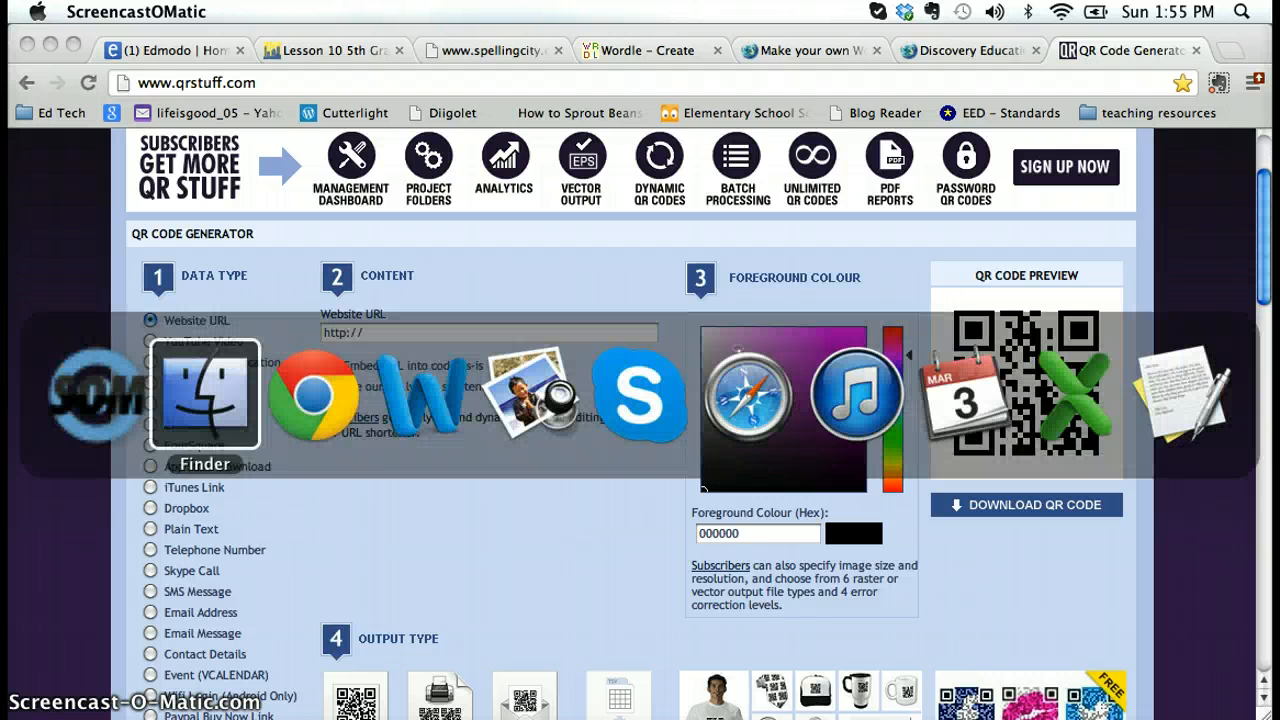
key("super+Tab")
key("super+Tab")
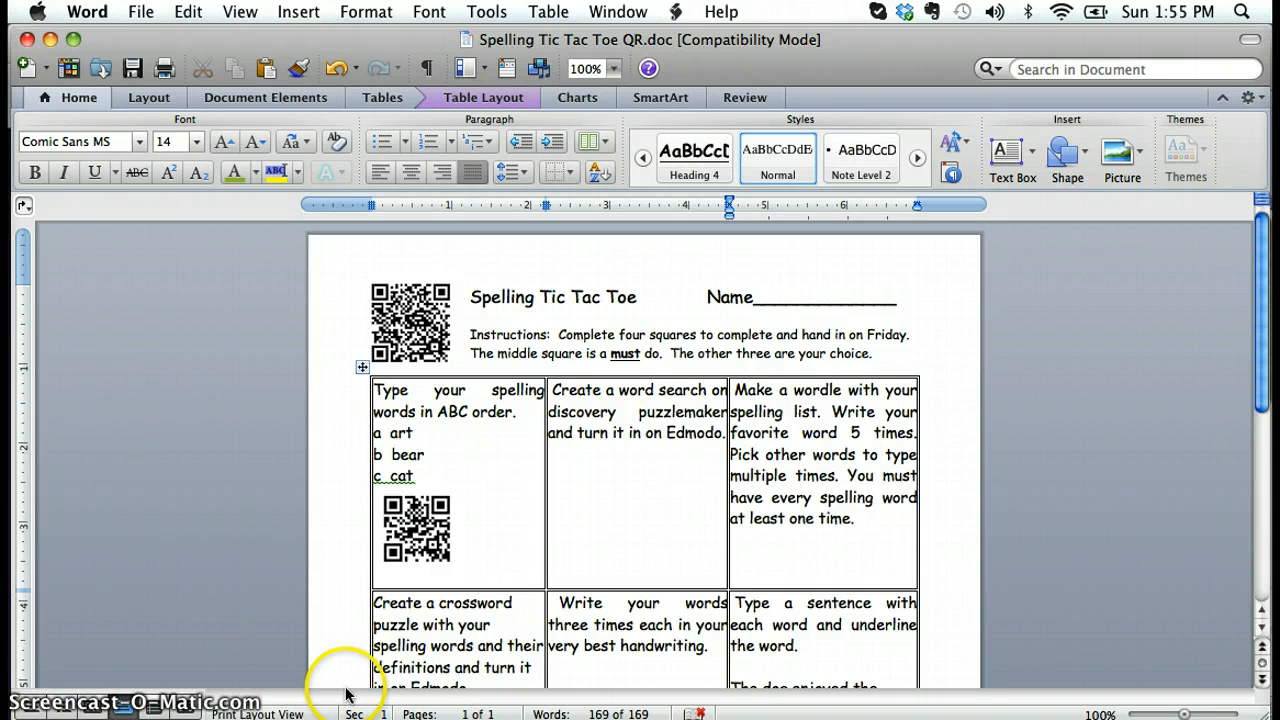
left_click(392, 302)
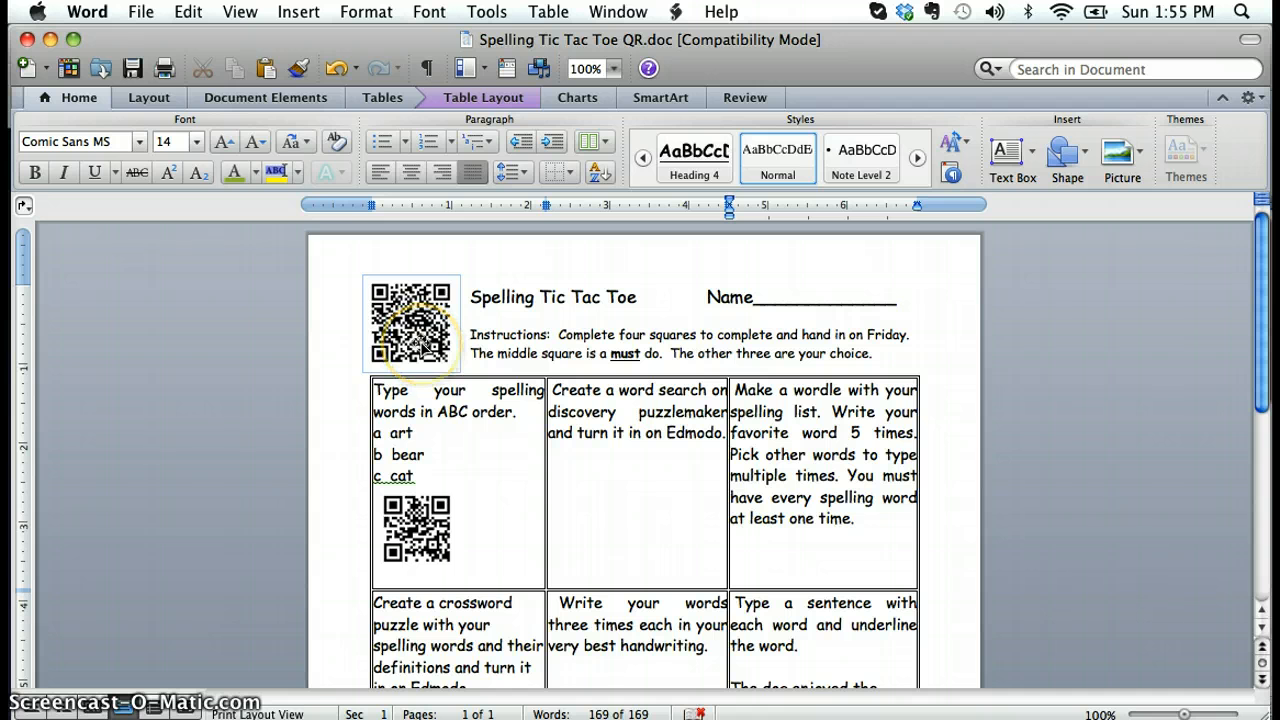
left_click(428, 415)
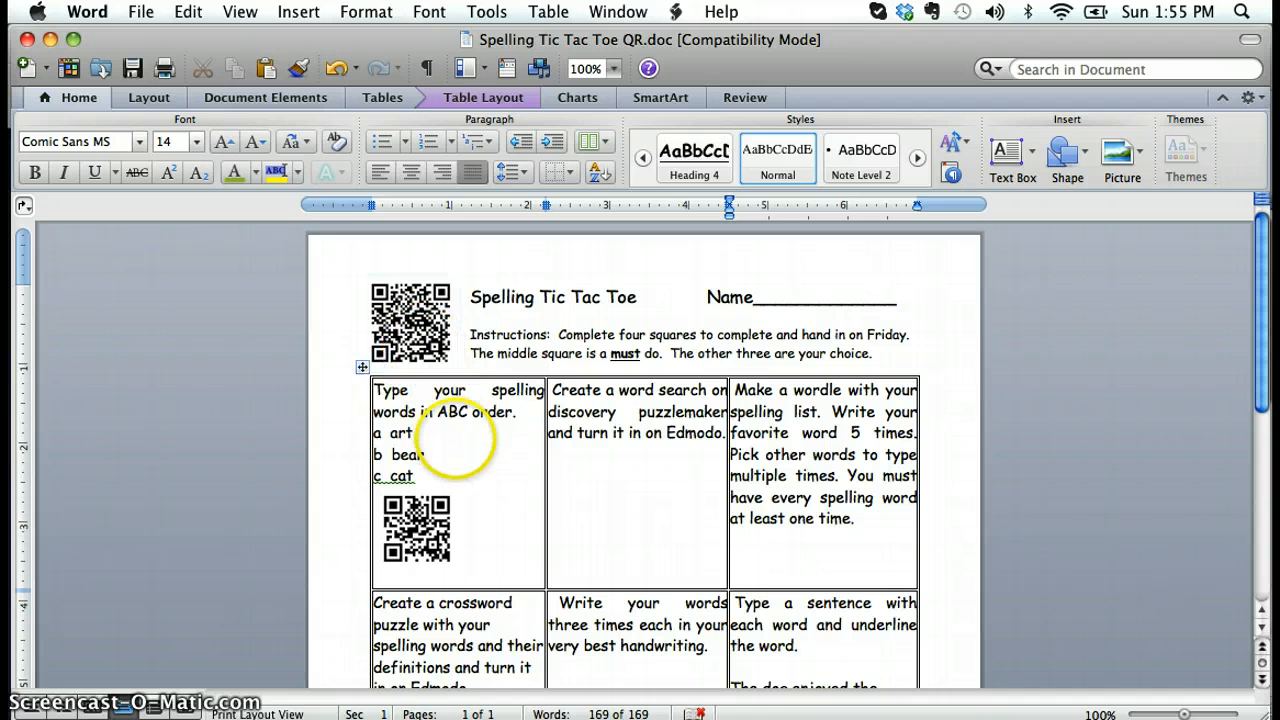
scroll(428, 415, "down", 2)
scroll(645, 450, "down", 2)
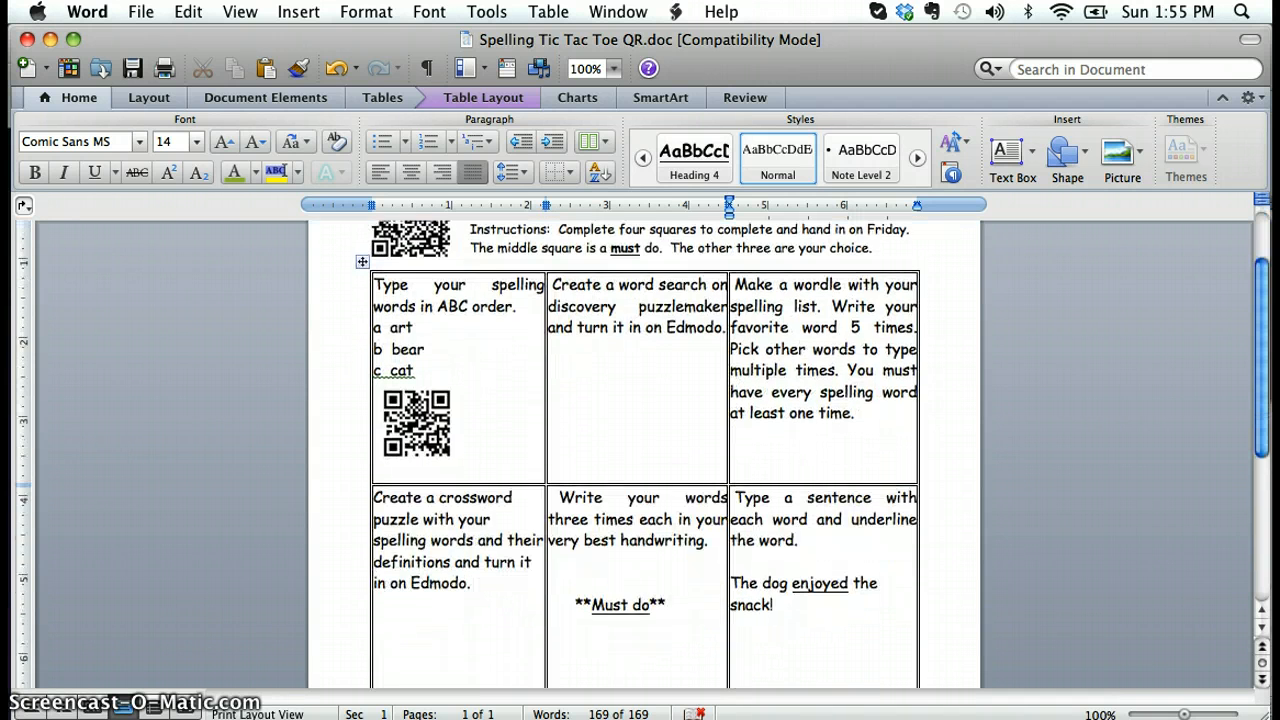
scroll(645, 450, "down", 5)
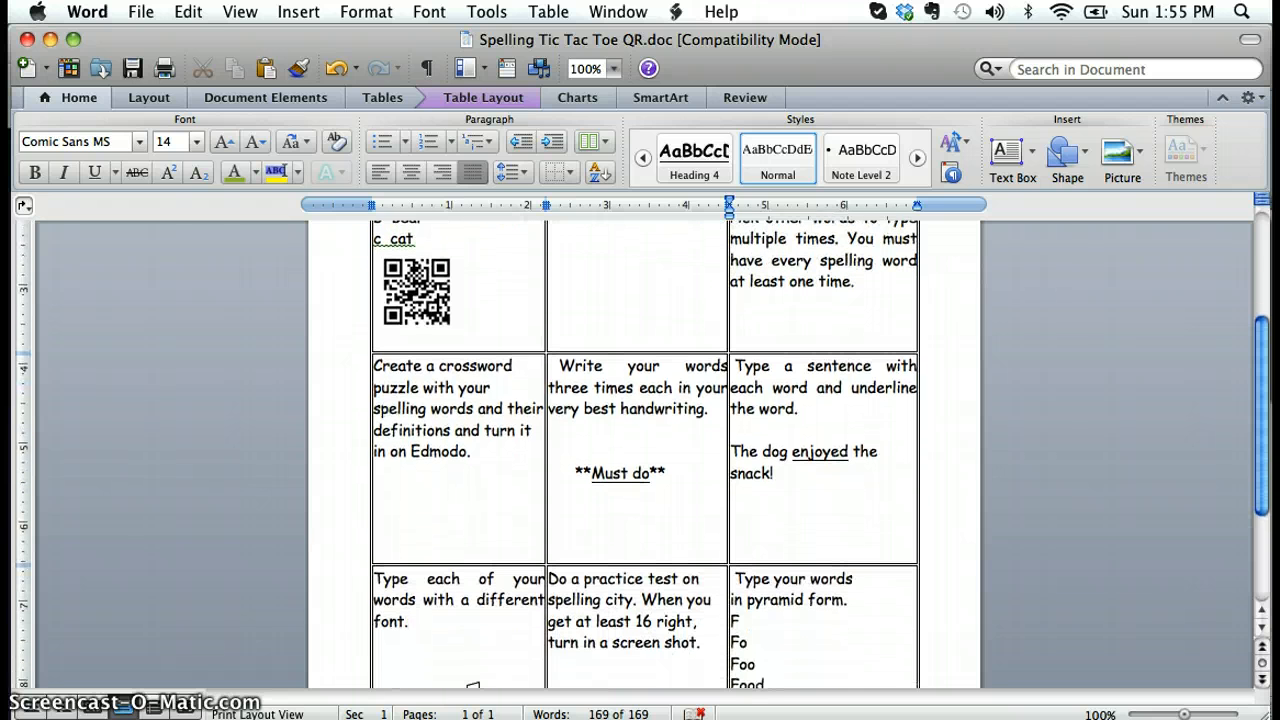
scroll(645, 450, "up", 6)
scroll(645, 450, "up", 4)
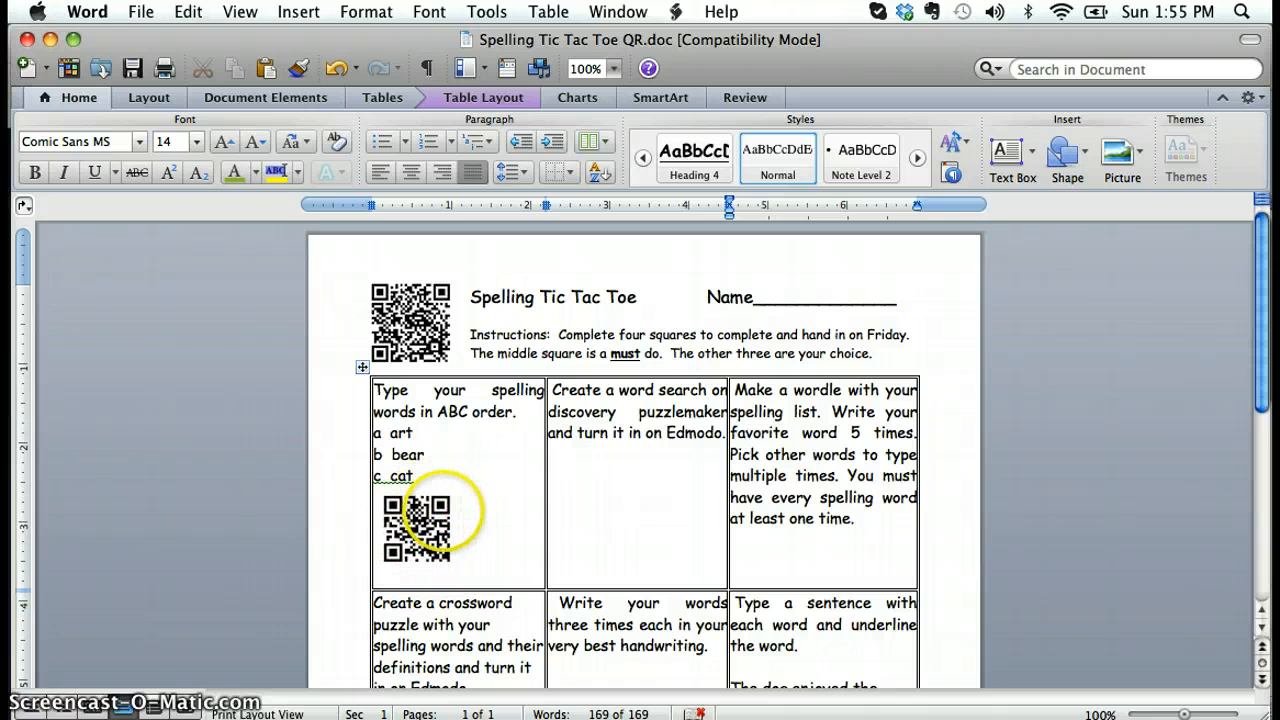
scroll(430, 525, "down", 3)
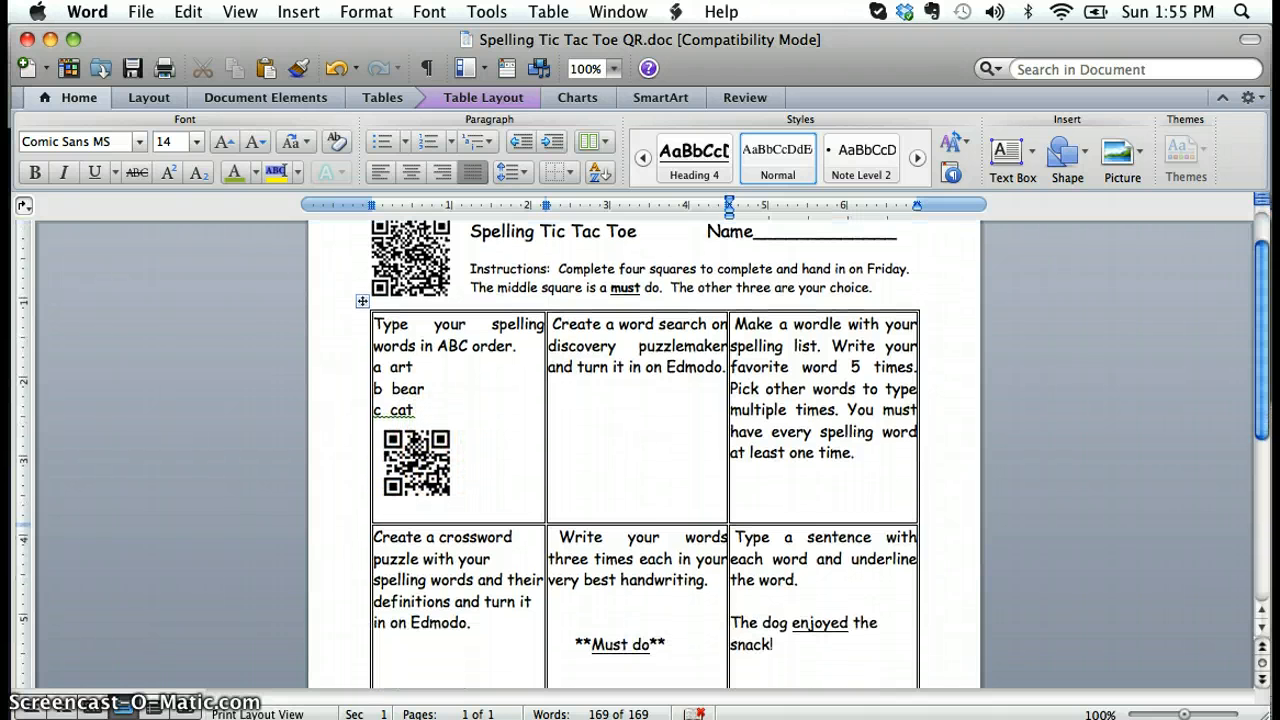
scroll(640, 450, "down", 3)
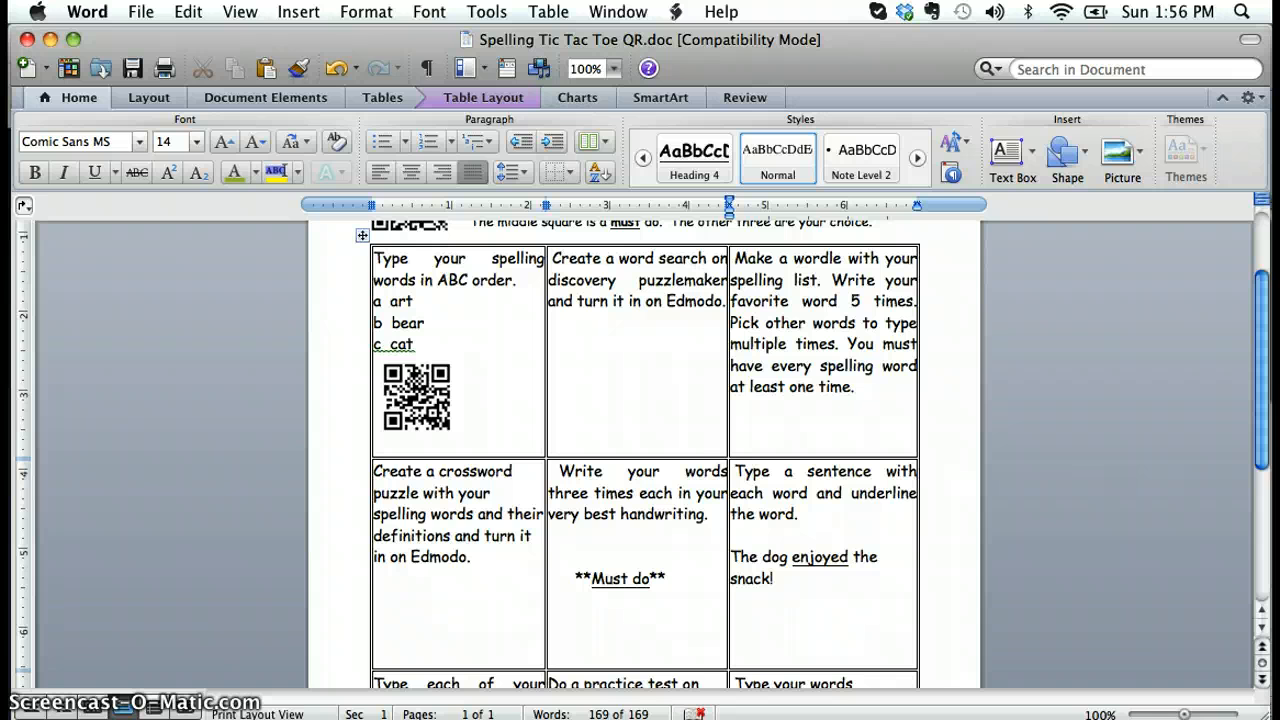
scroll(569, 349, "up", 2)
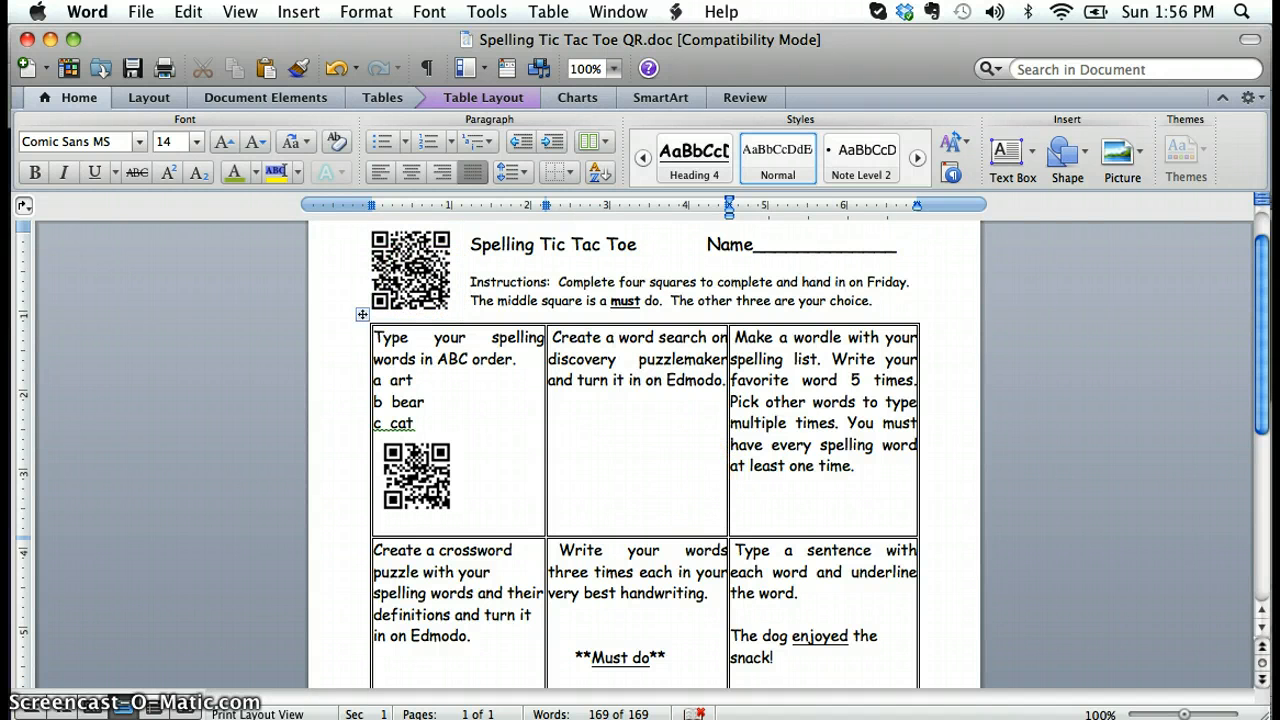
Switch to Chrome and review the Puzzlemaker word search setup form on the Discovery Education page
key("super+Tab")
key("super+Tab")
key("super+Tab")
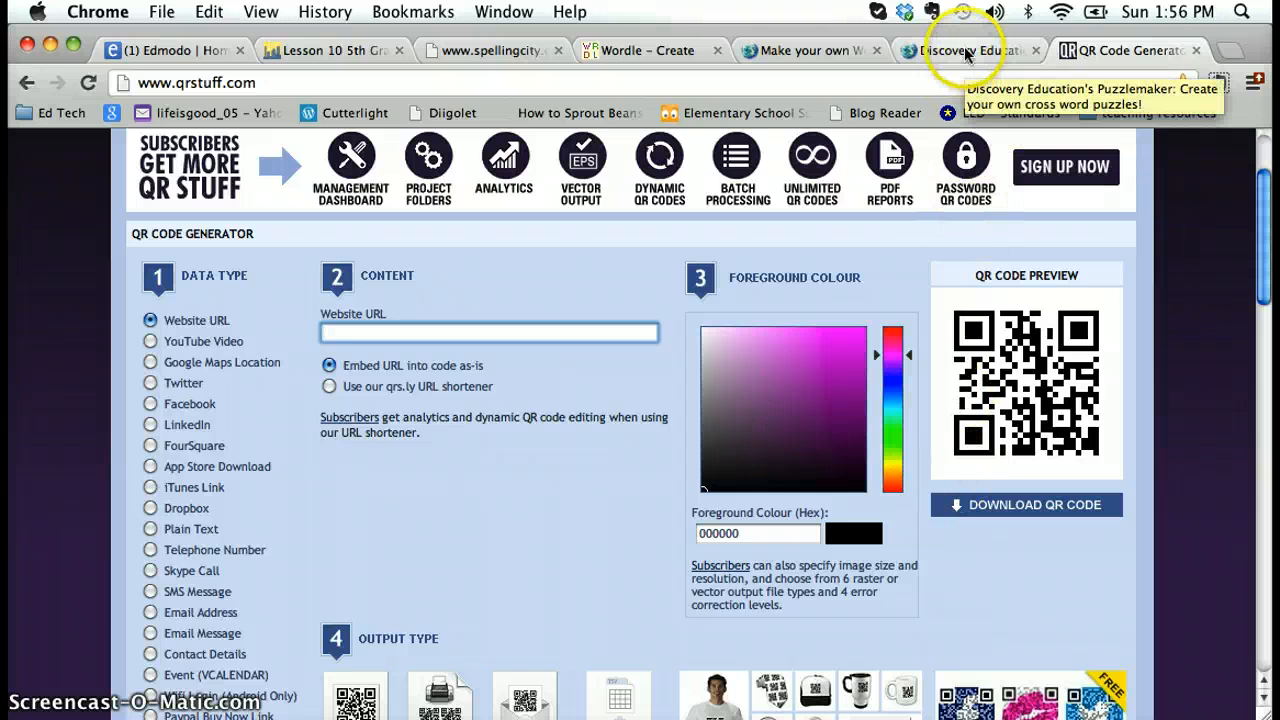
left_click(828, 48)
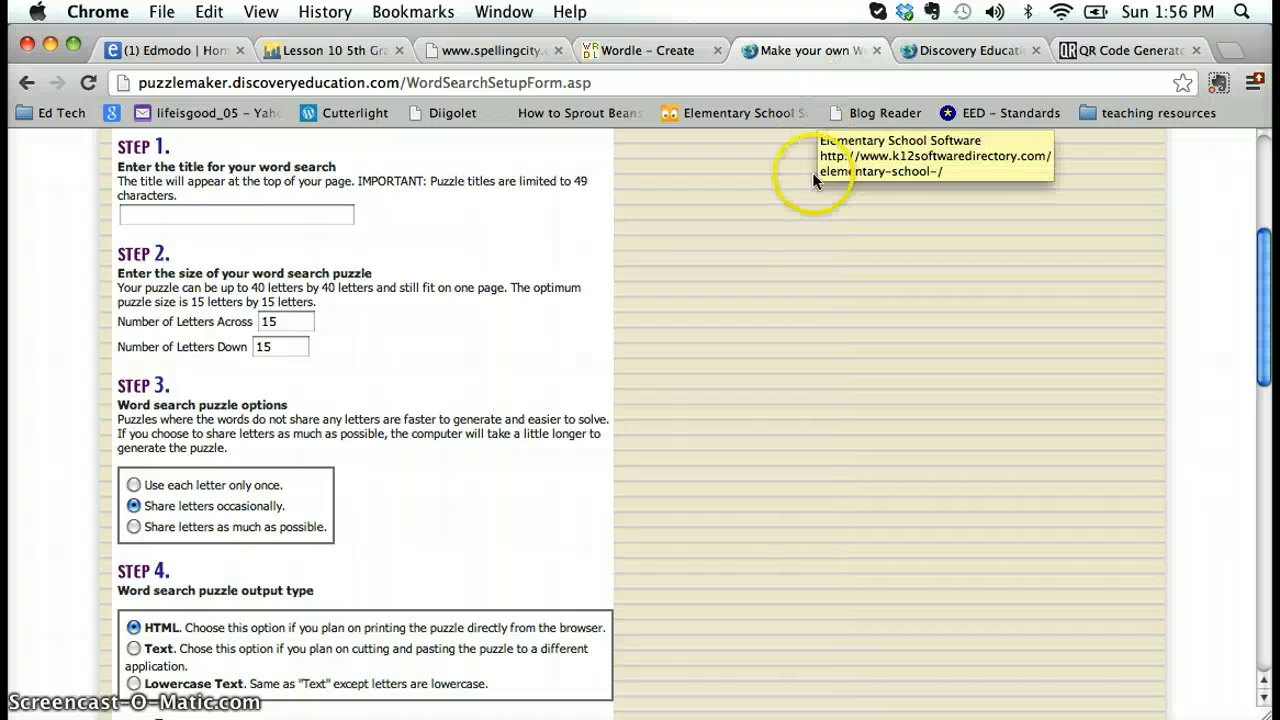
scroll(805, 245, "down", 1)
scroll(805, 245, "down", 5)
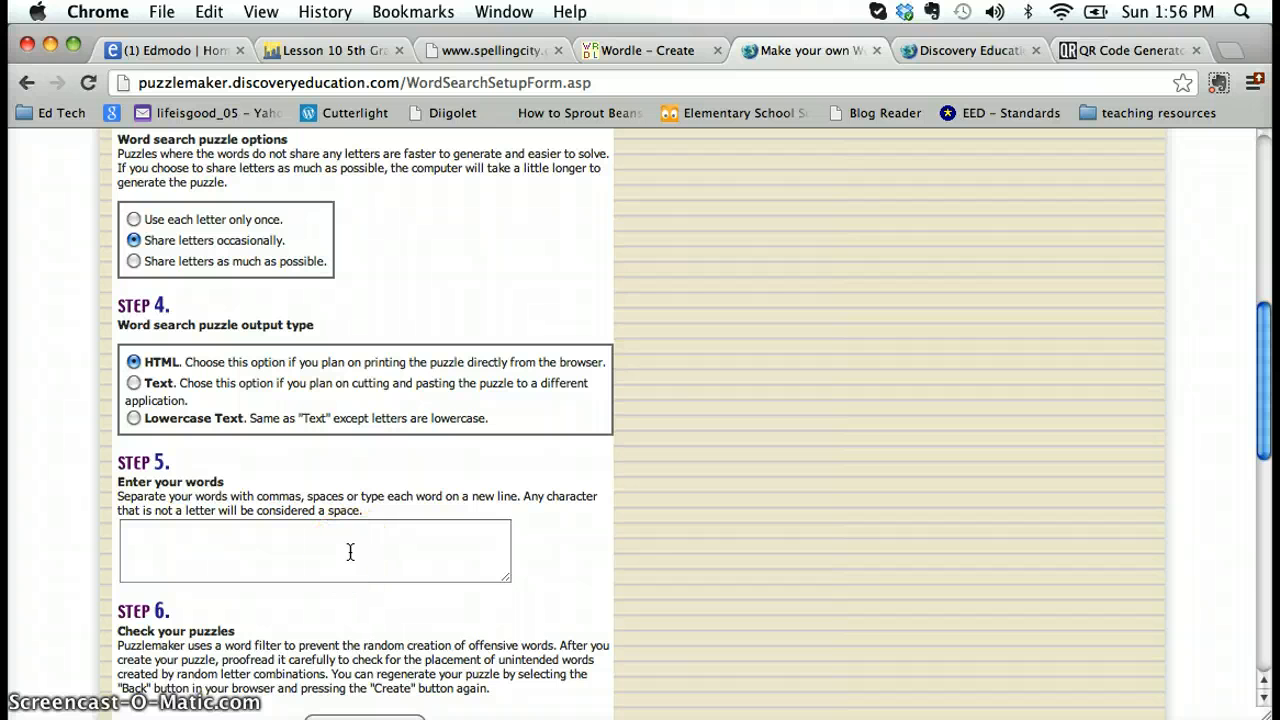
scroll(350, 552, "up", 5)
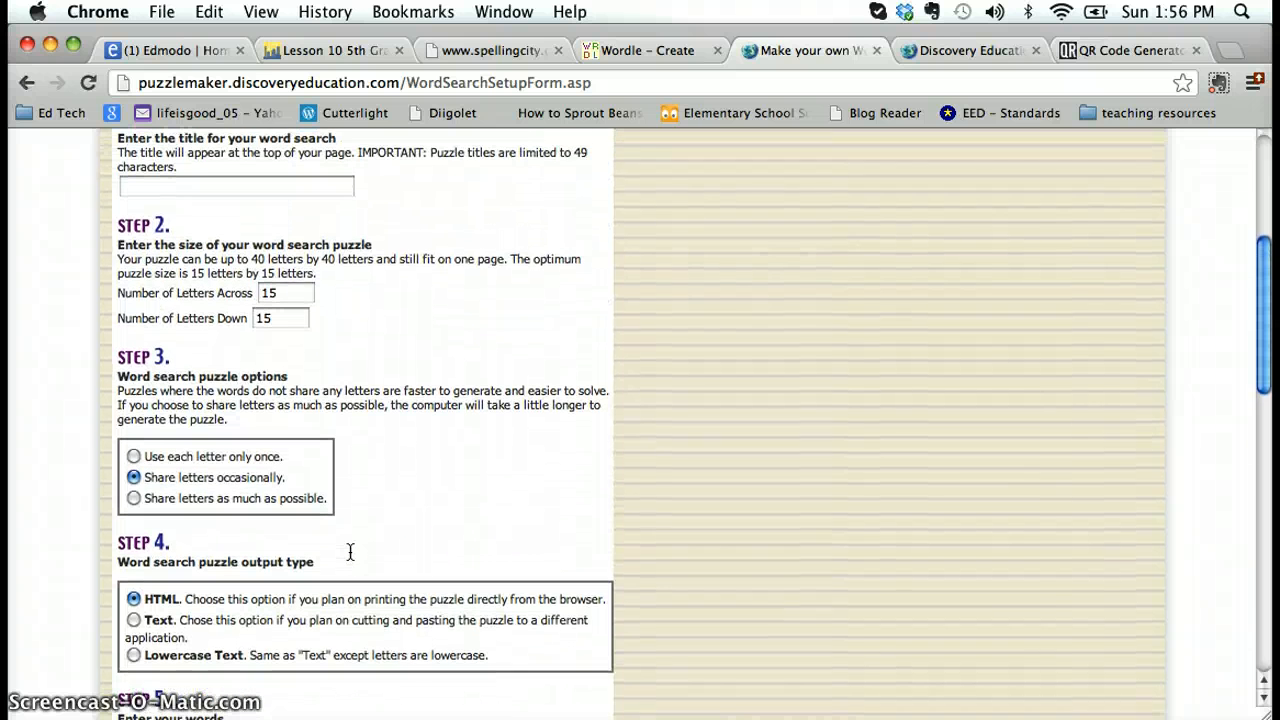
scroll(350, 552, "up", 6)
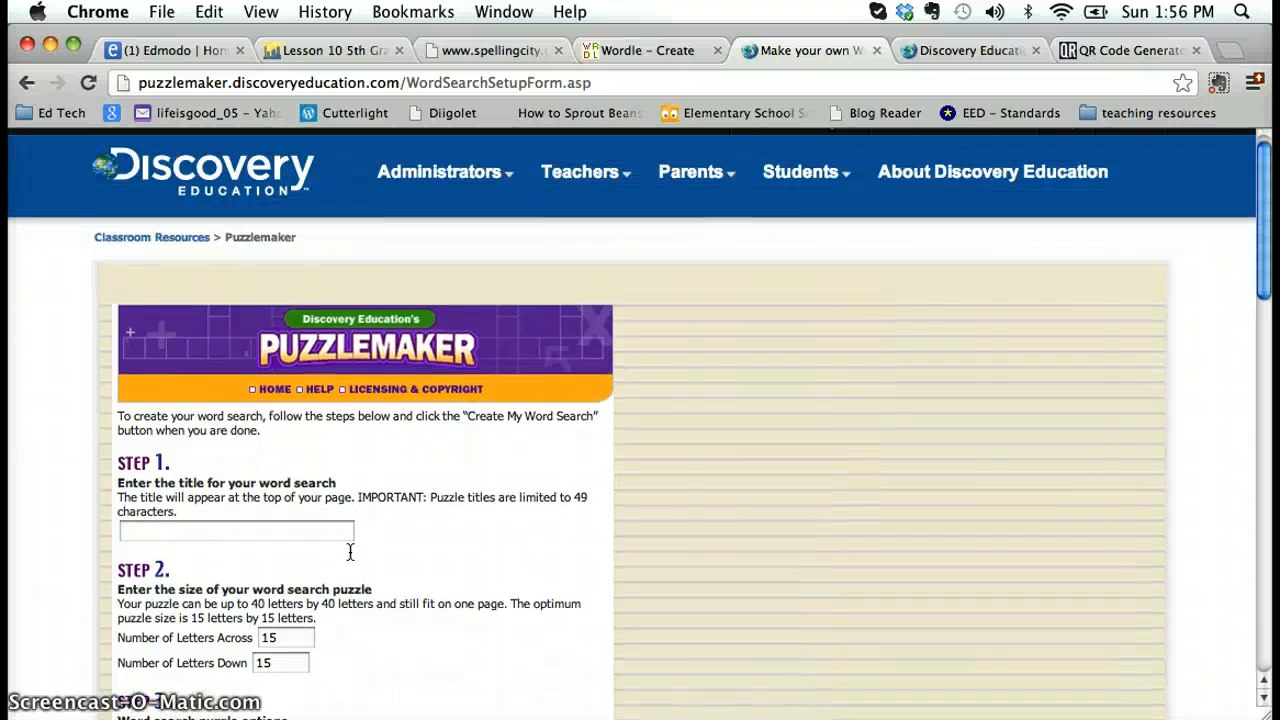
Copy the word search page's address and paste it as the Website URL in the QR Stuff generator
left_click(360, 82)
key("super+c")
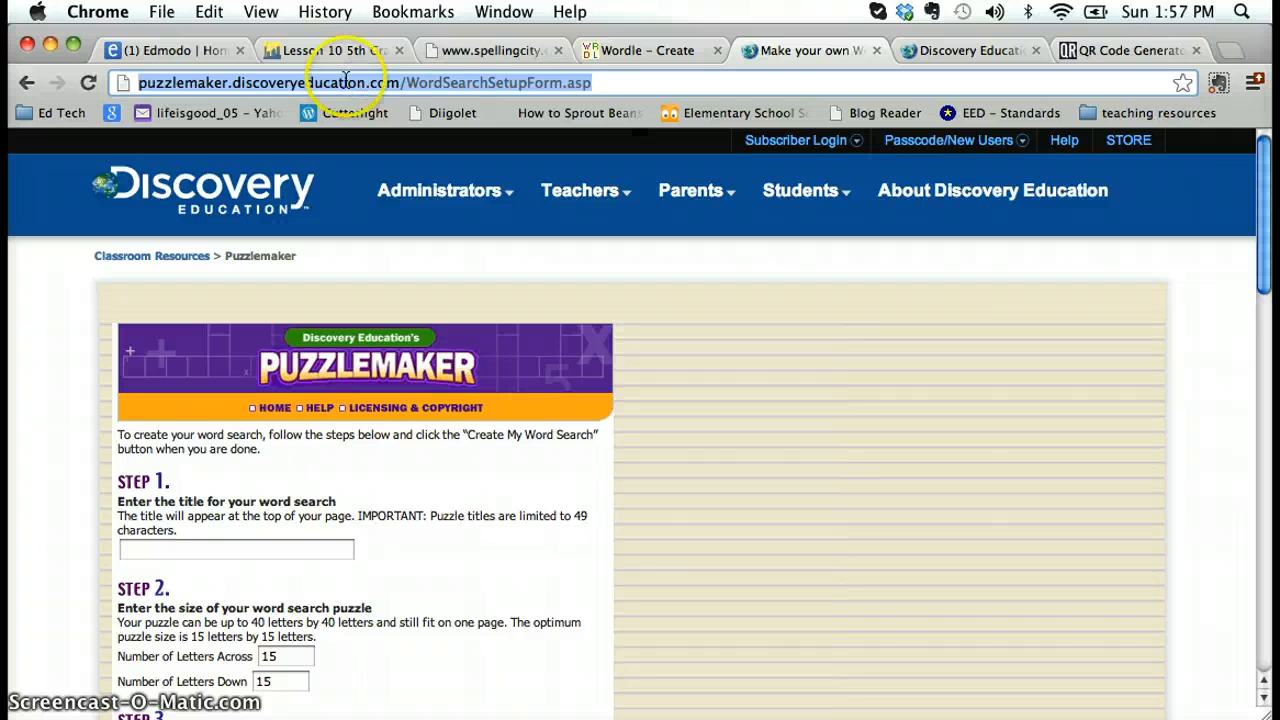
left_click(1097, 52)
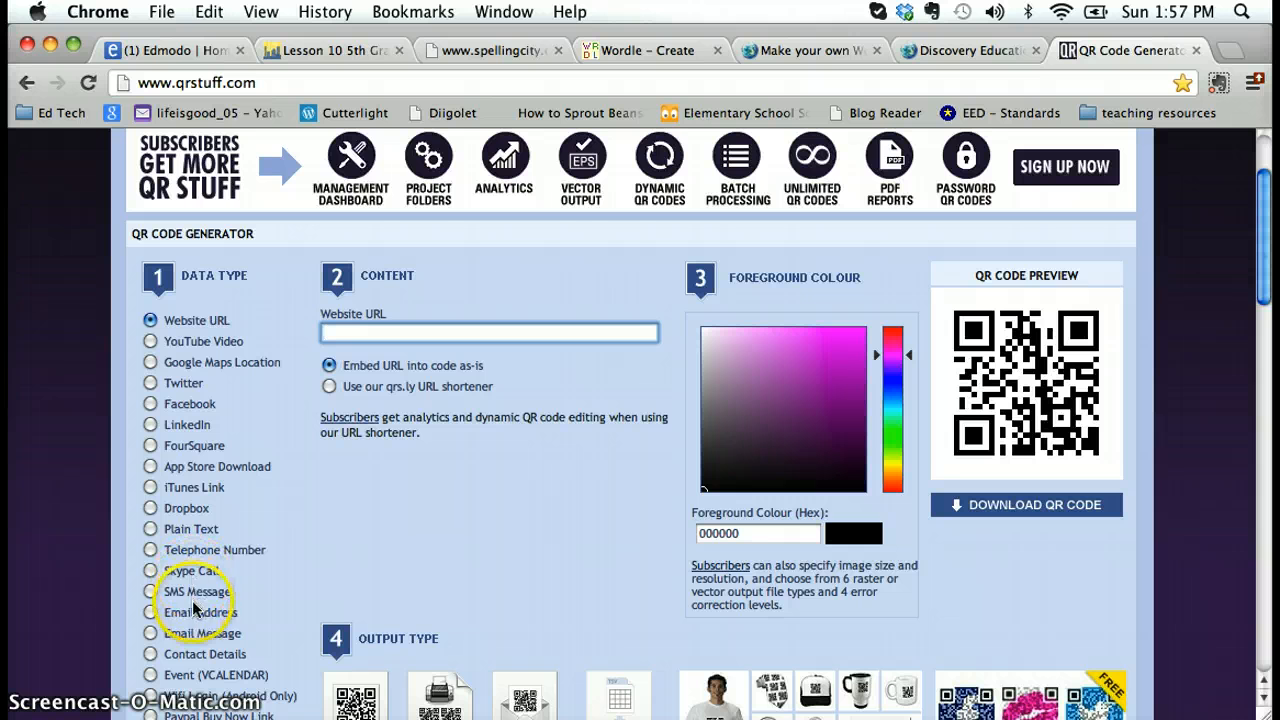
scroll(191, 602, "down", 3)
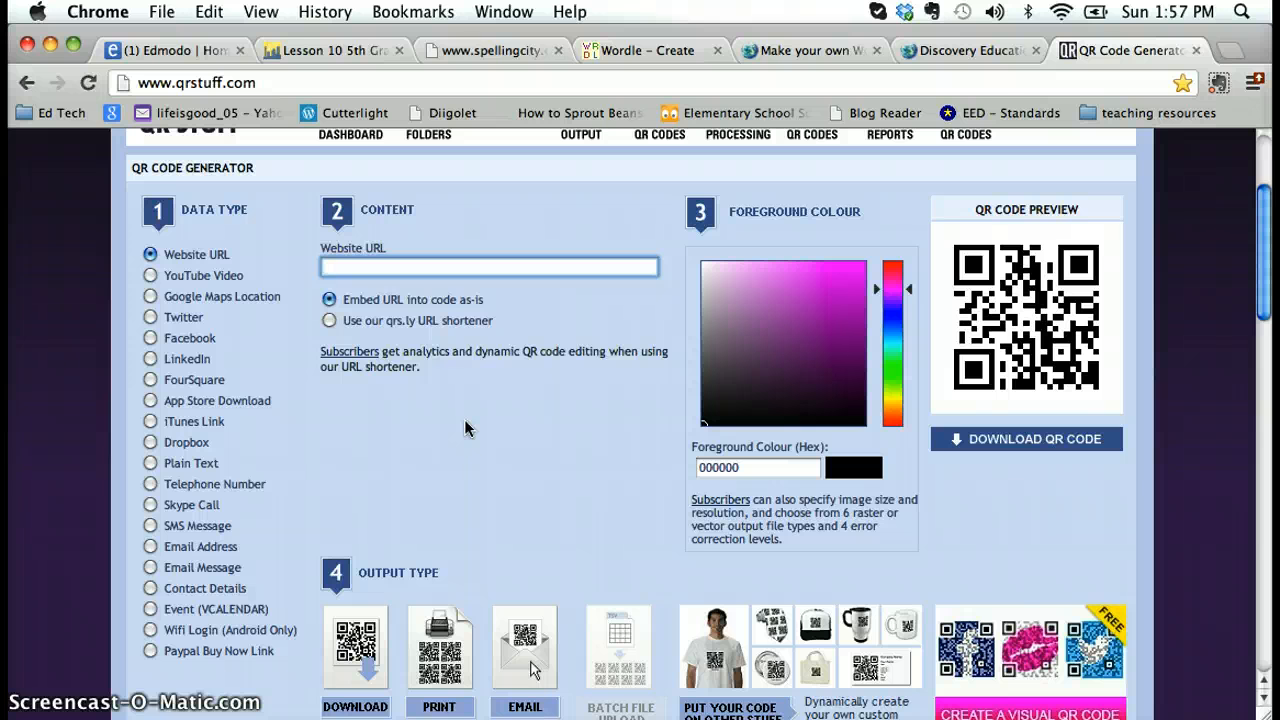
left_click(372, 267)
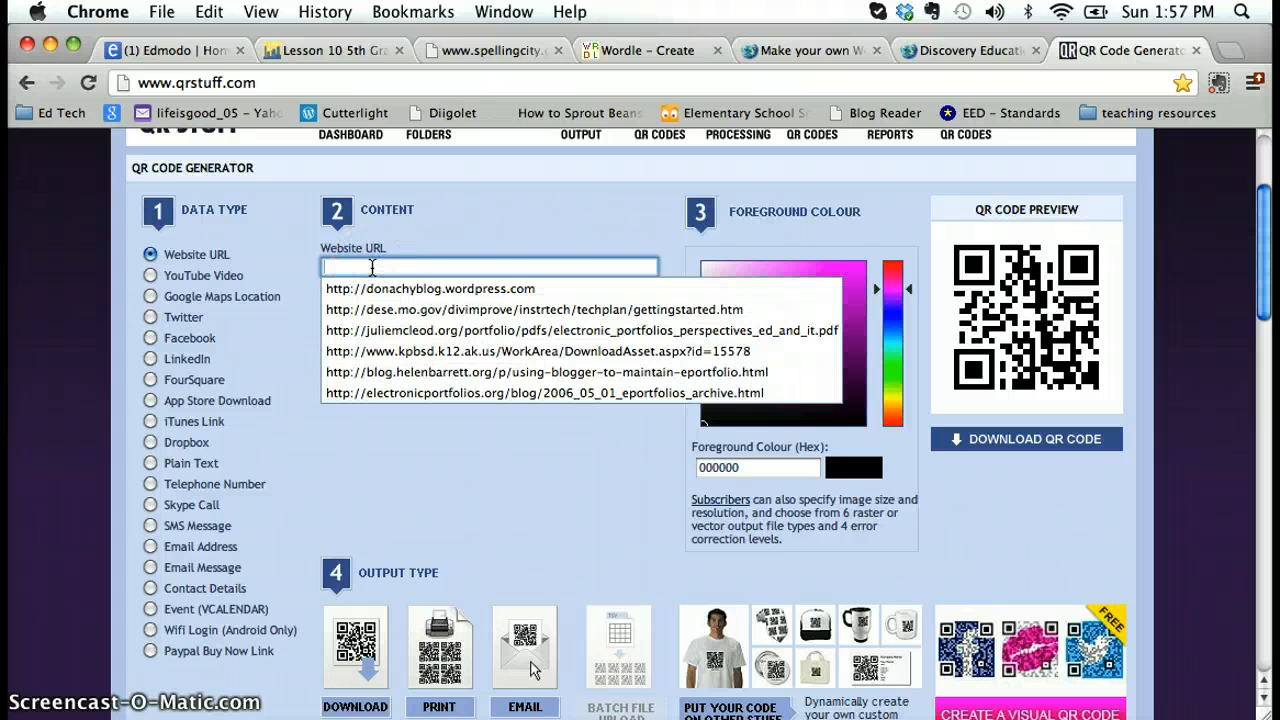
key("super+v")
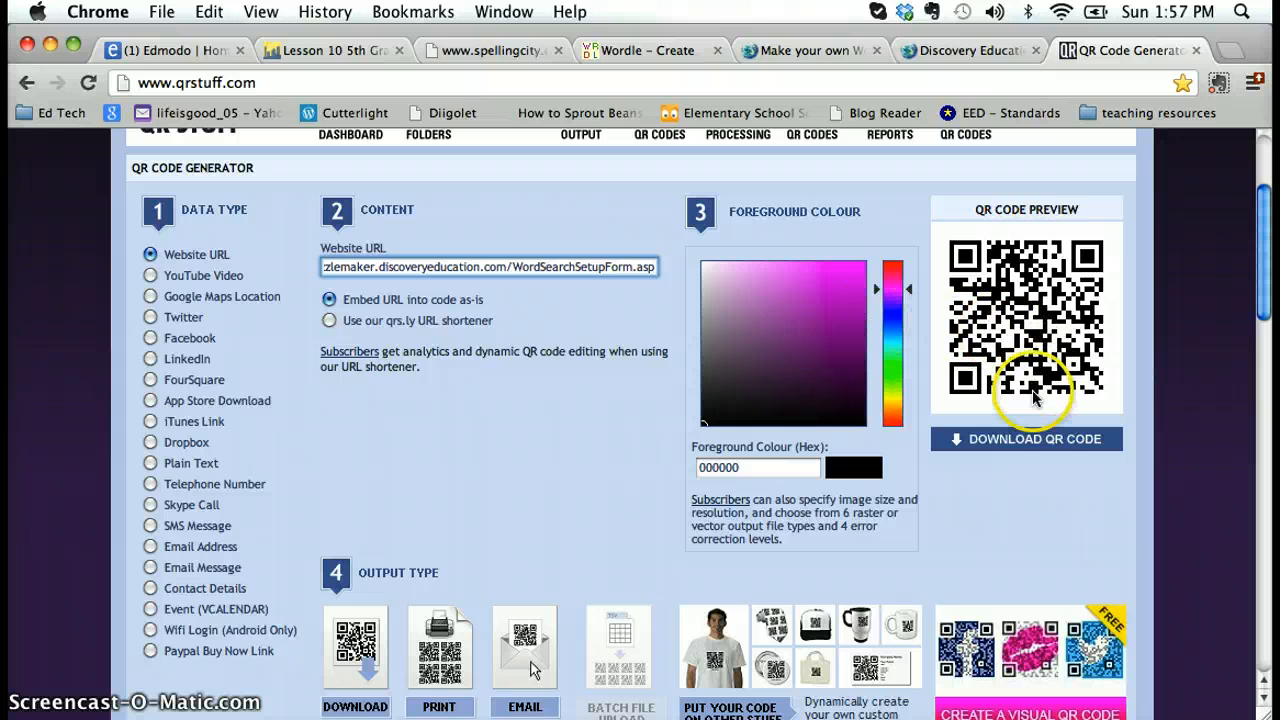
Download the generated QR code, open the image and save it as "word search QR" on the Desktop
left_click(1040, 443)
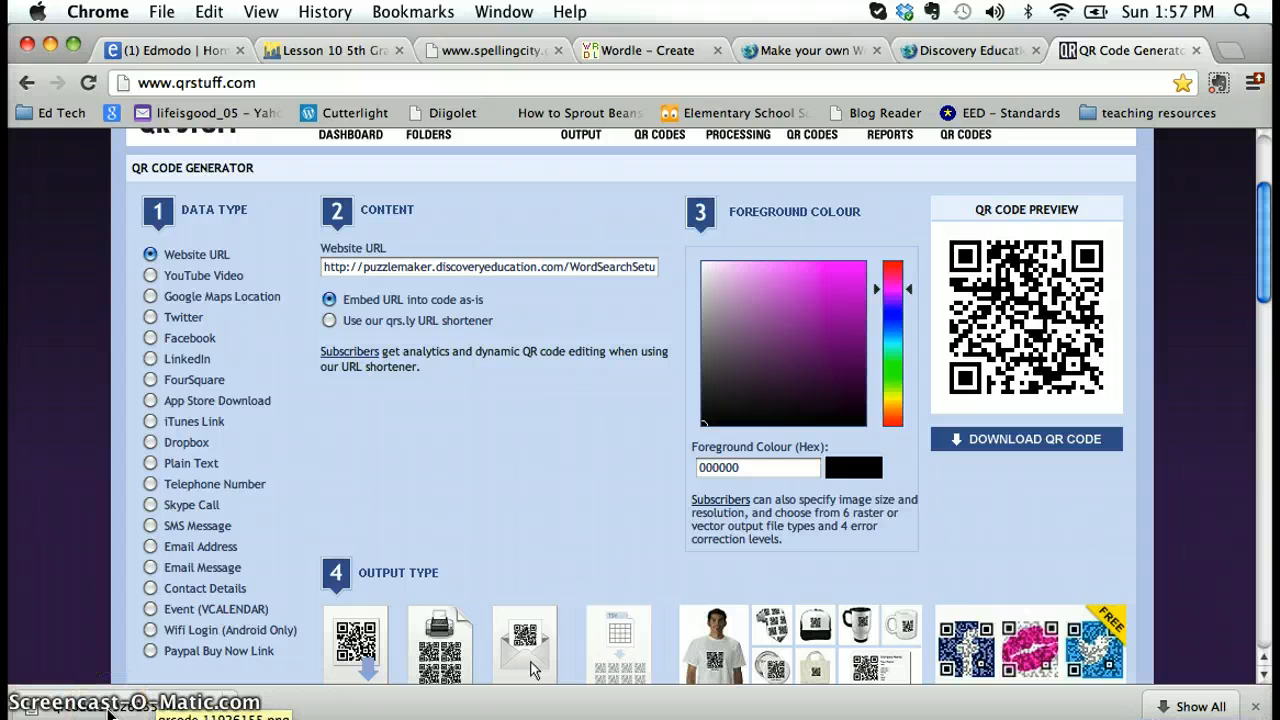
left_click(110, 711)
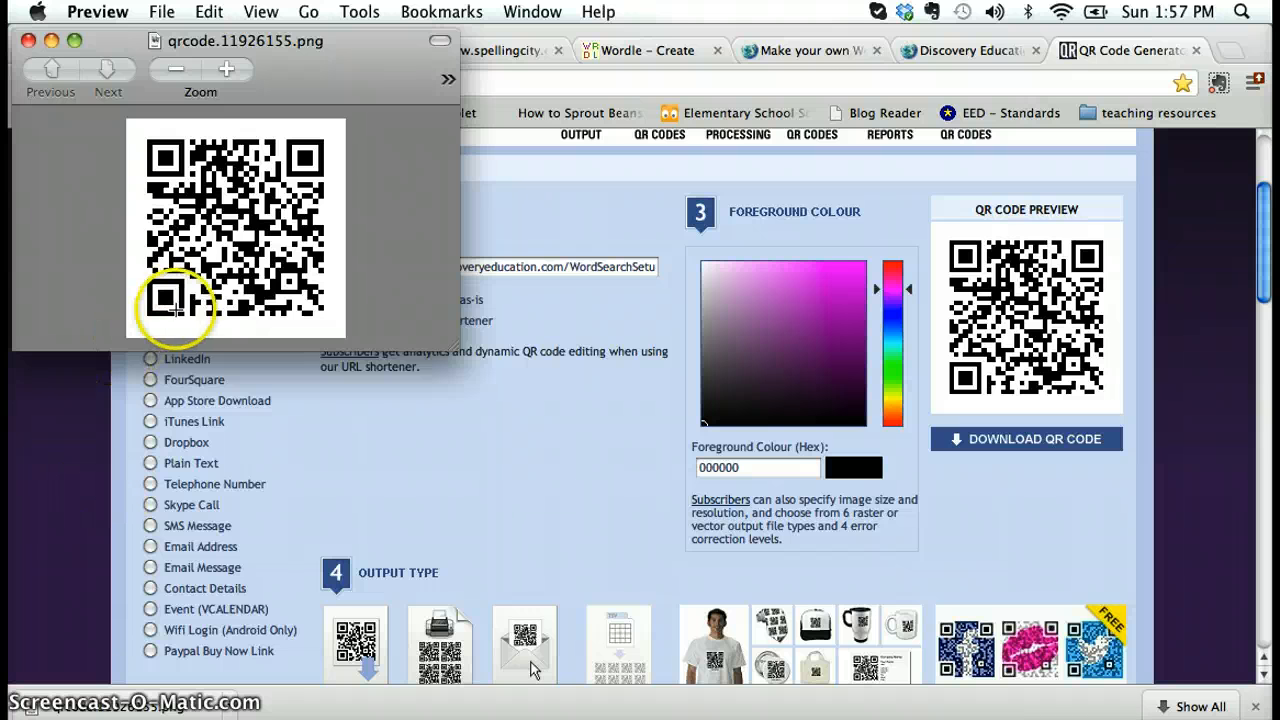
left_click(161, 12)
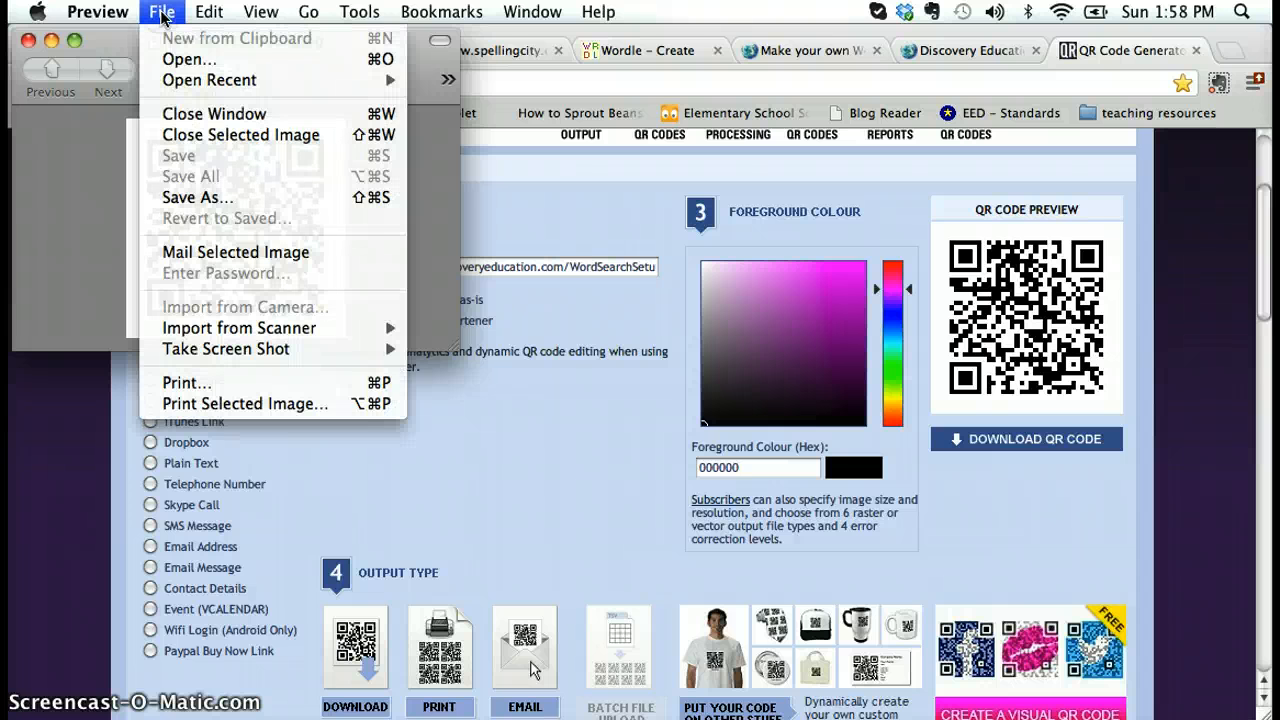
left_click(190, 197)
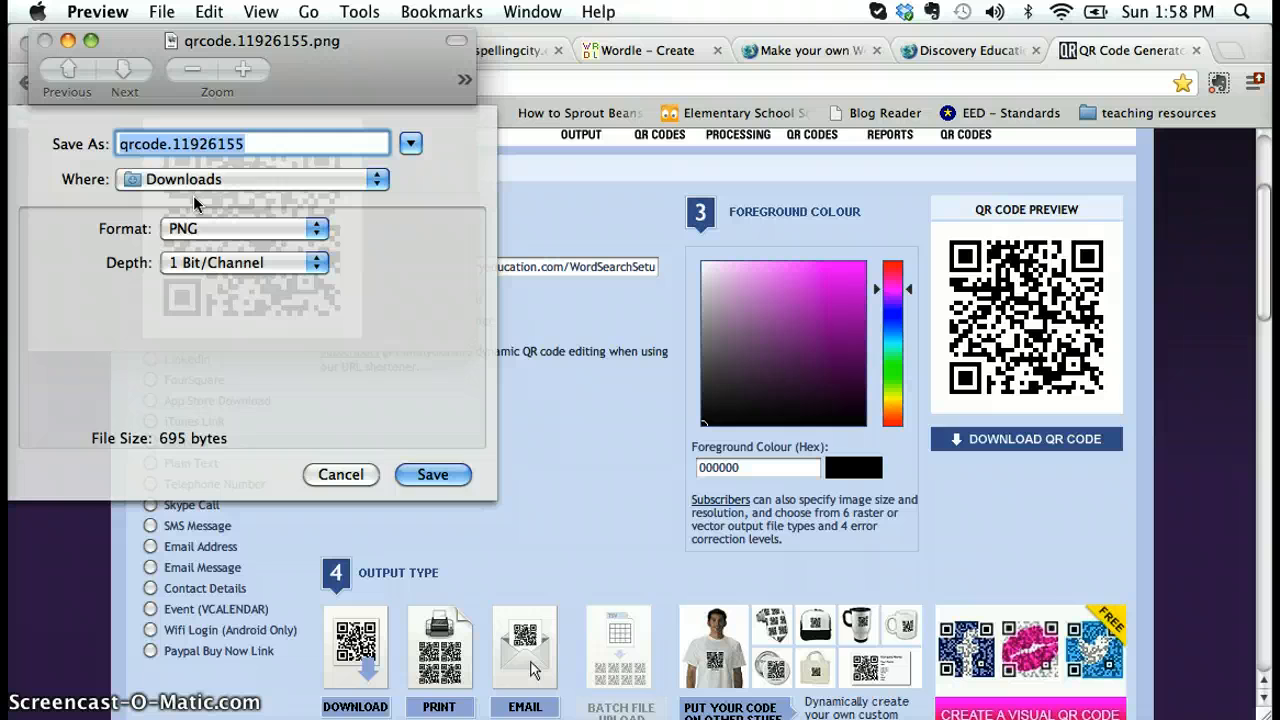
type("w")
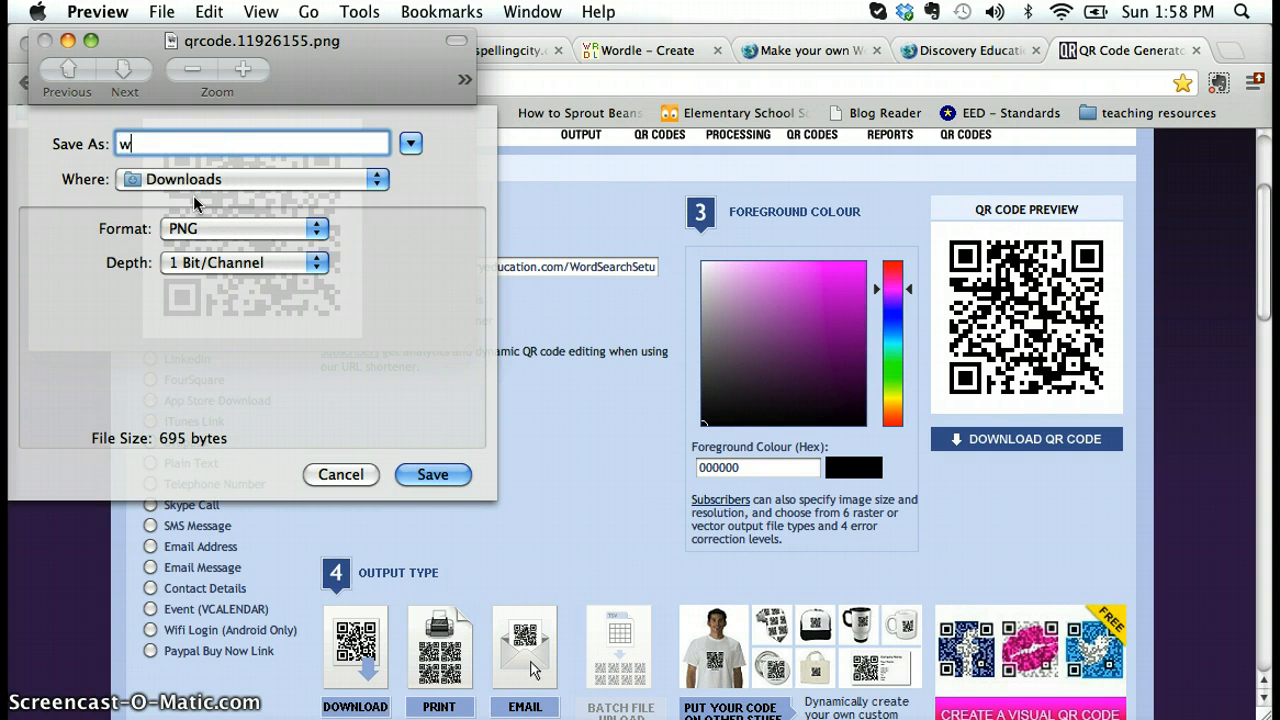
type("ord search QR")
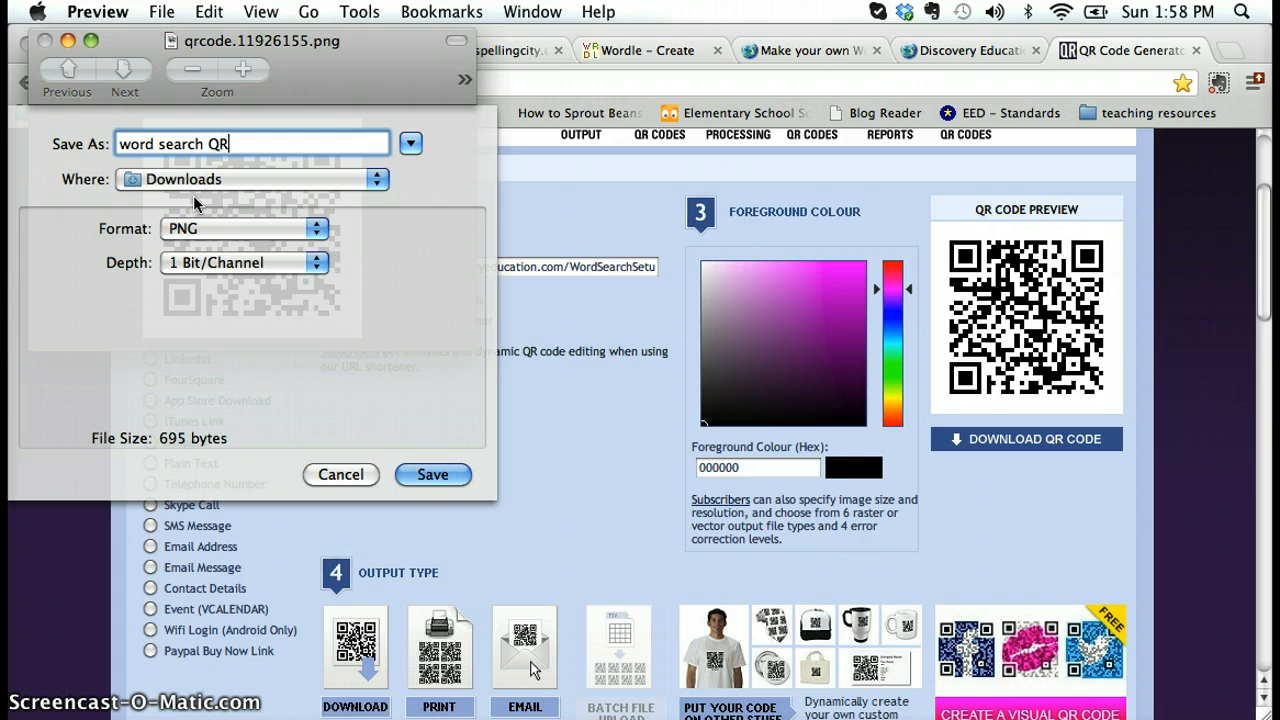
left_click(378, 179)
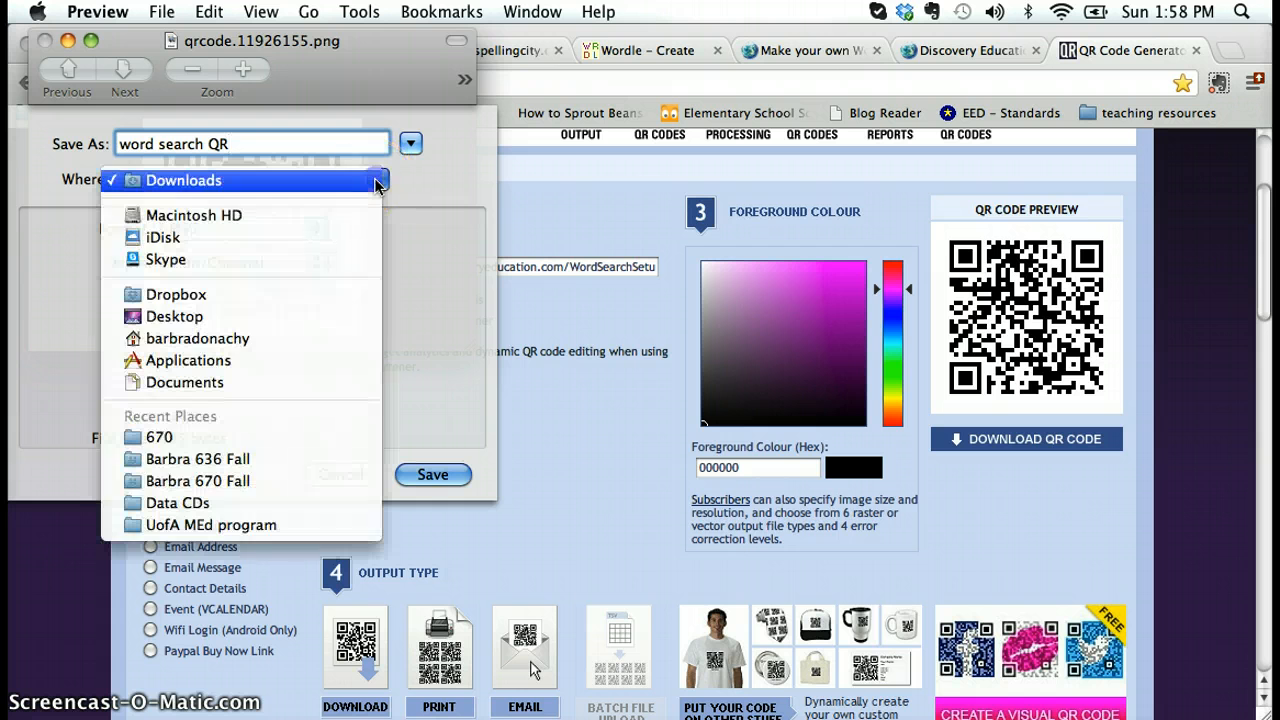
left_click(210, 316)
left_click(433, 474)
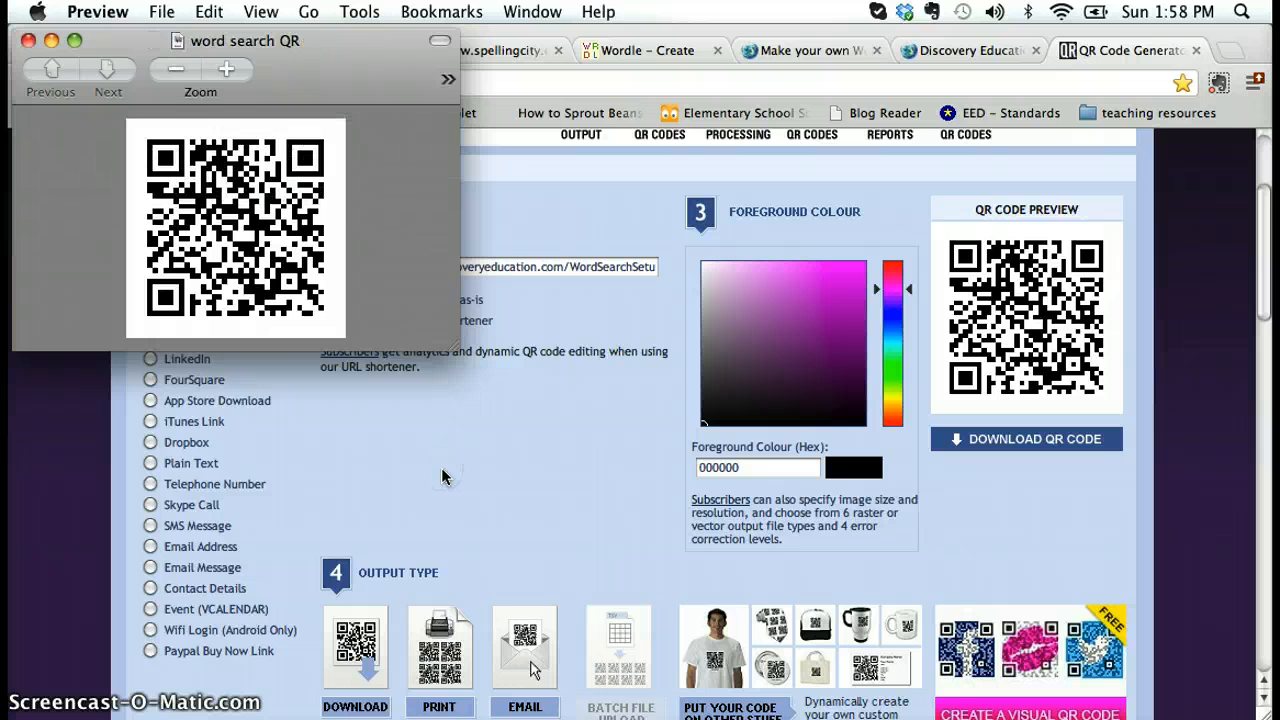
Switch to Word and insert the "word search QR" picture file from the Desktop into the word search square of the table
key("super+Tab")
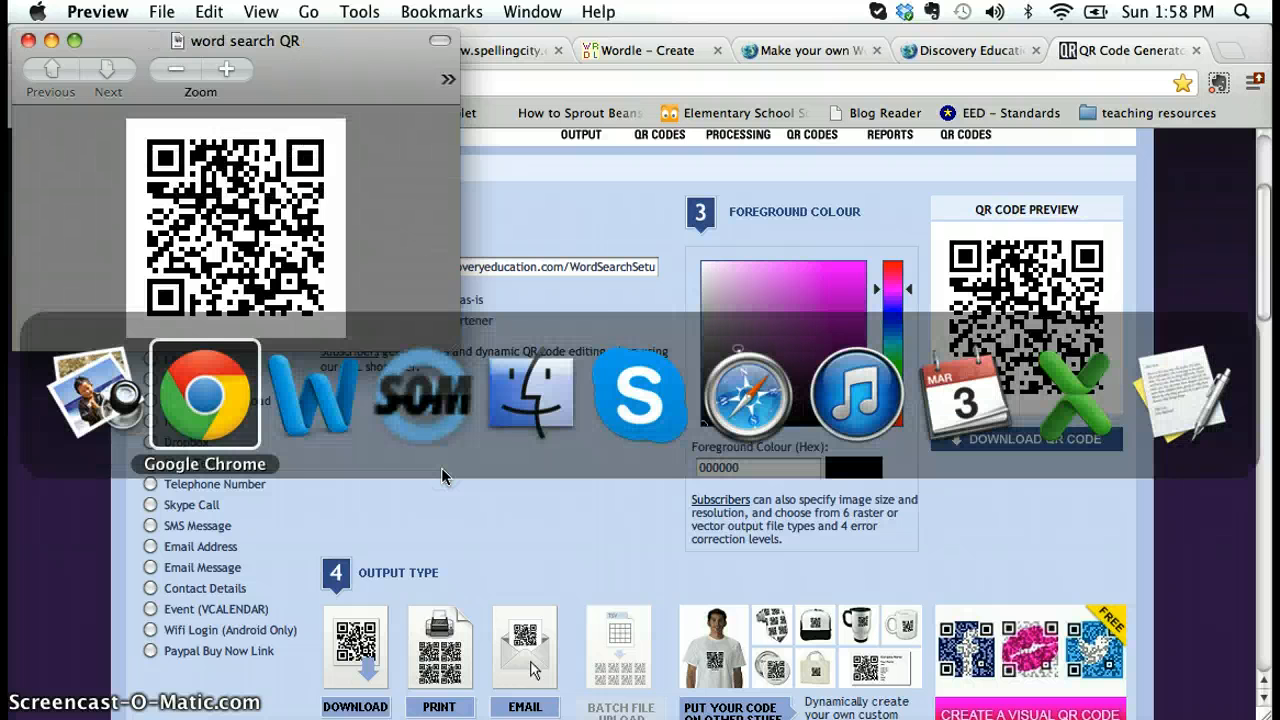
key("super+Tab")
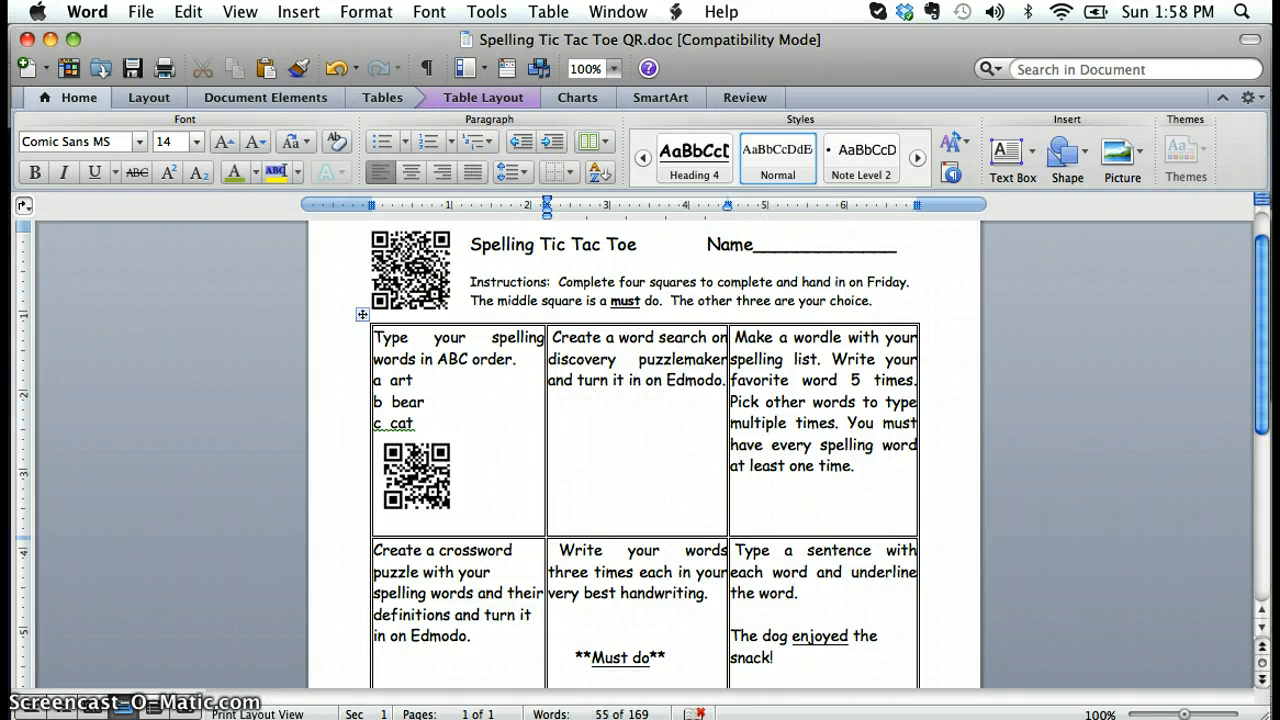
left_click(299, 14)
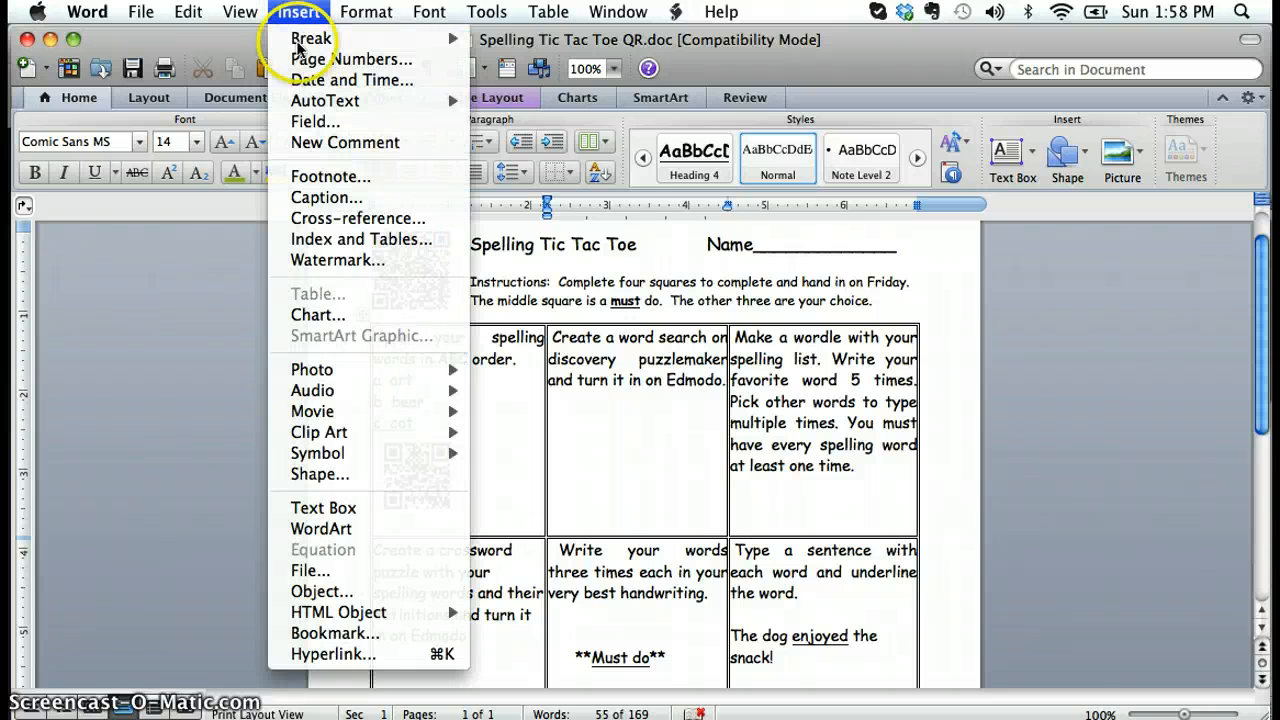
mouse_move(310, 369)
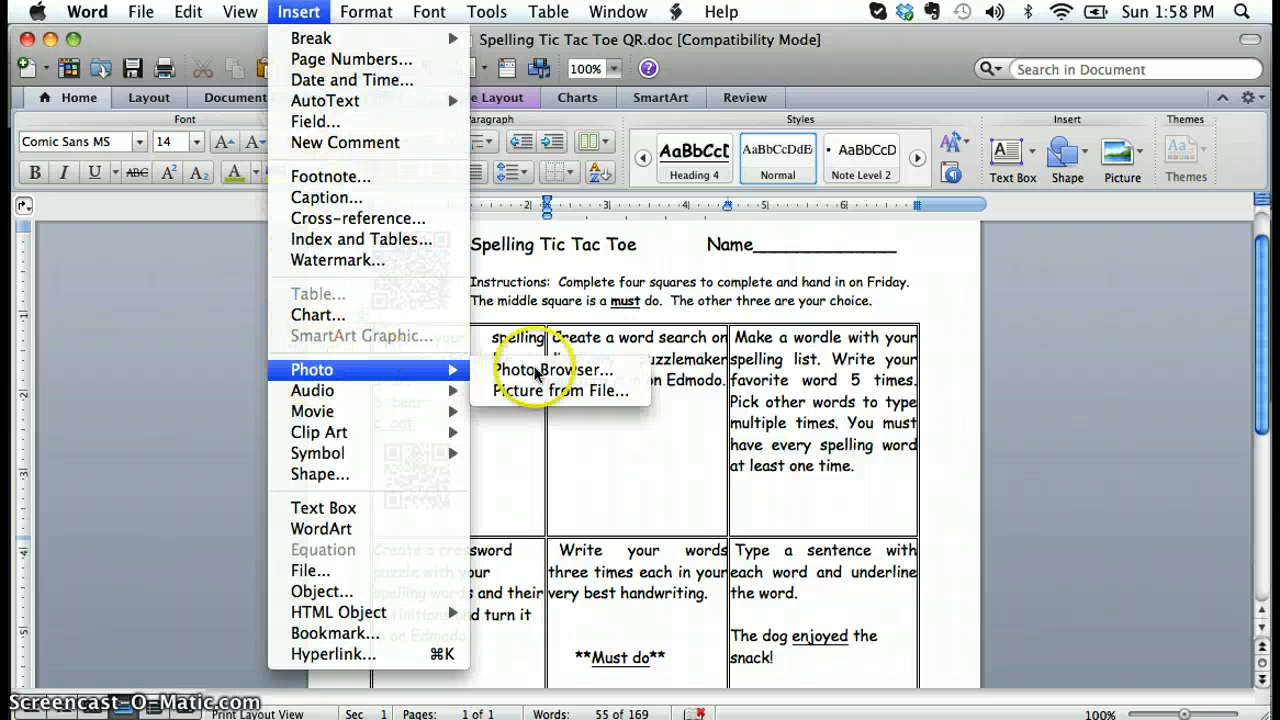
left_click(569, 391)
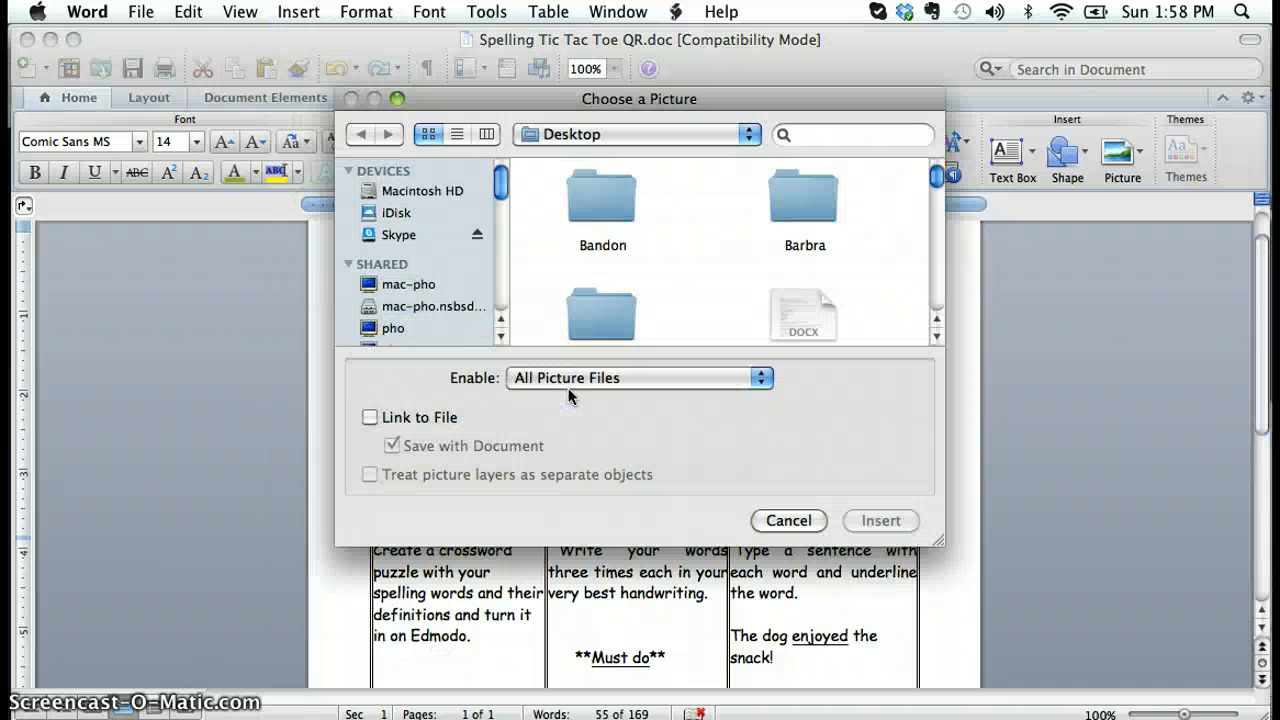
scroll(838, 244, "down", 8)
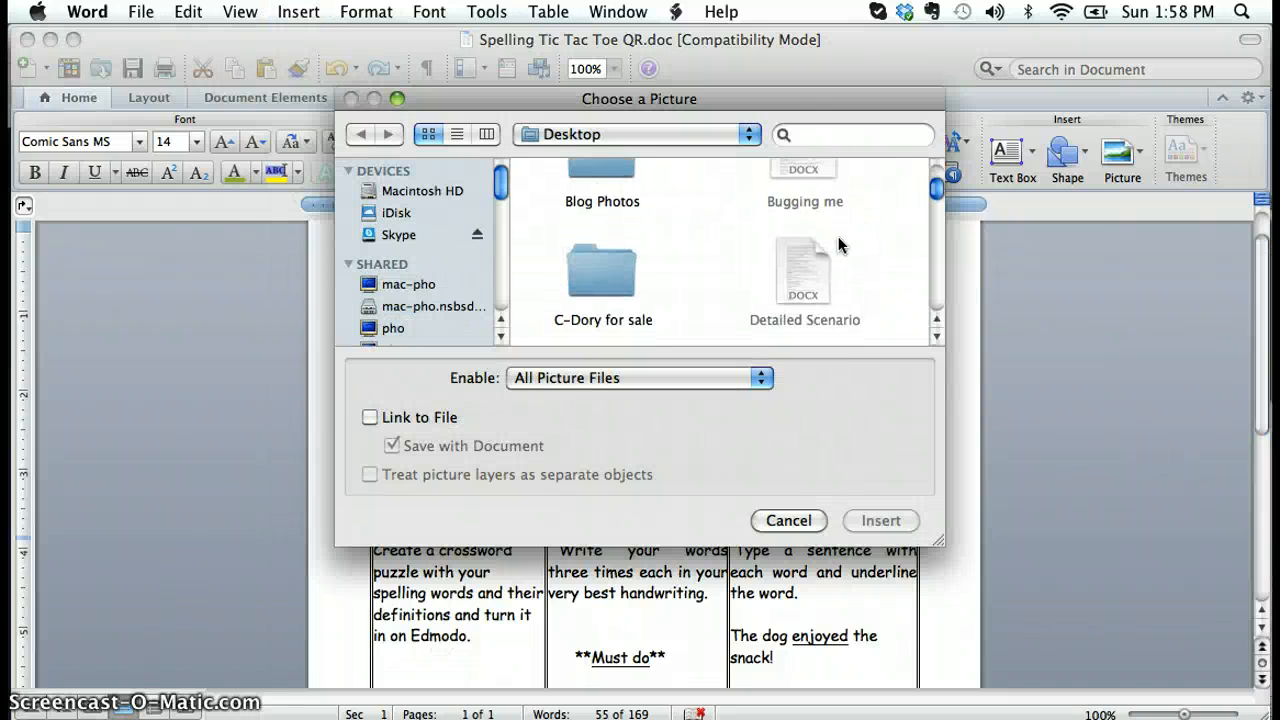
scroll(838, 244, "down", 6)
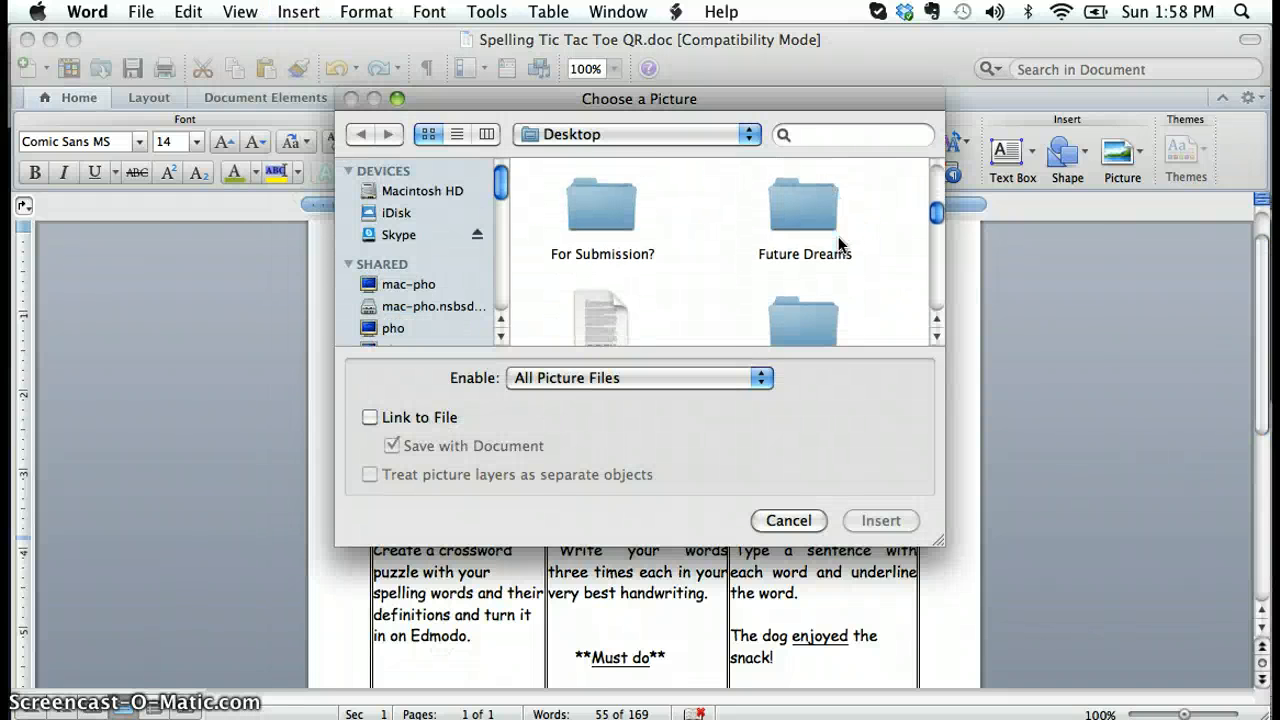
scroll(838, 237, "down", 5)
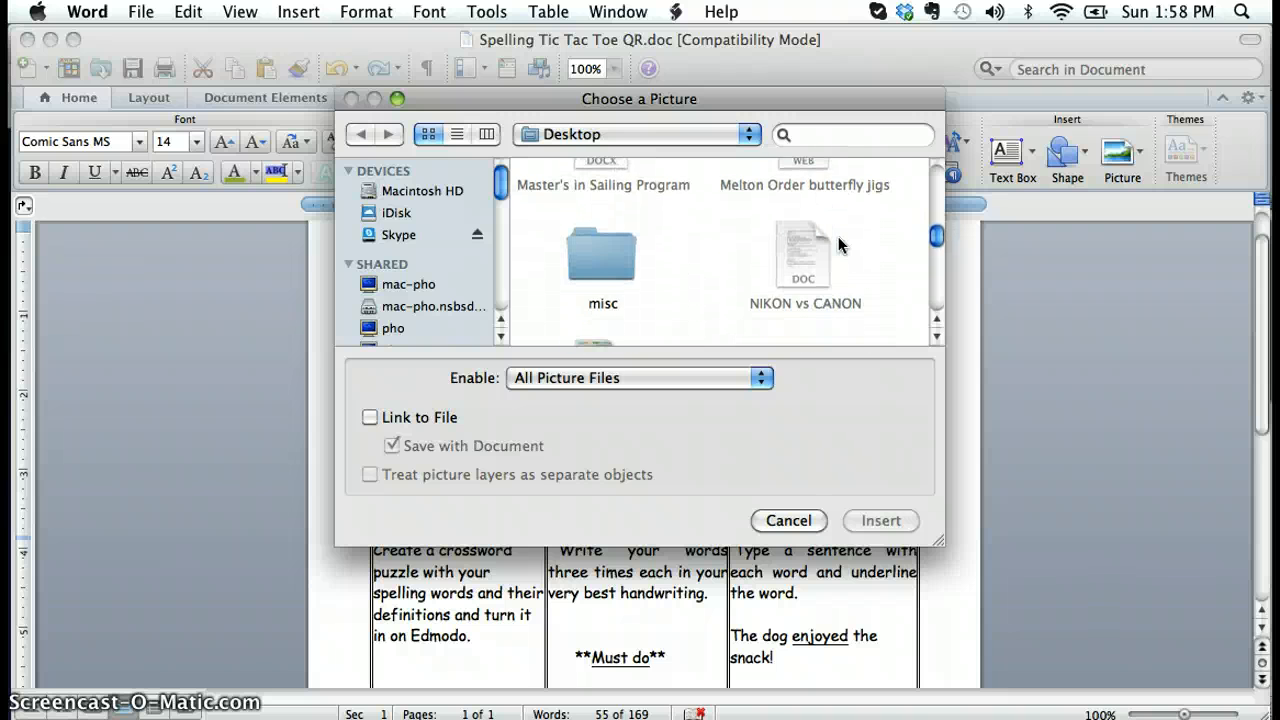
scroll(838, 244, "down", 5)
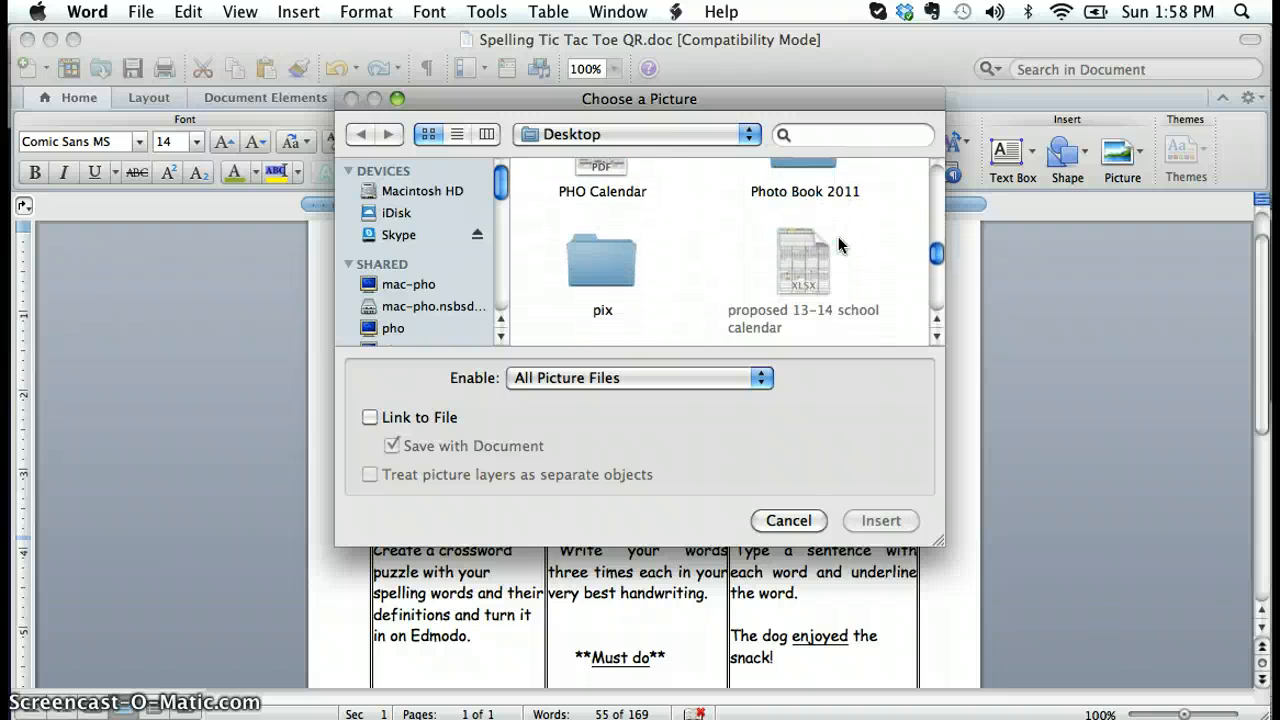
scroll(838, 244, "down", 3)
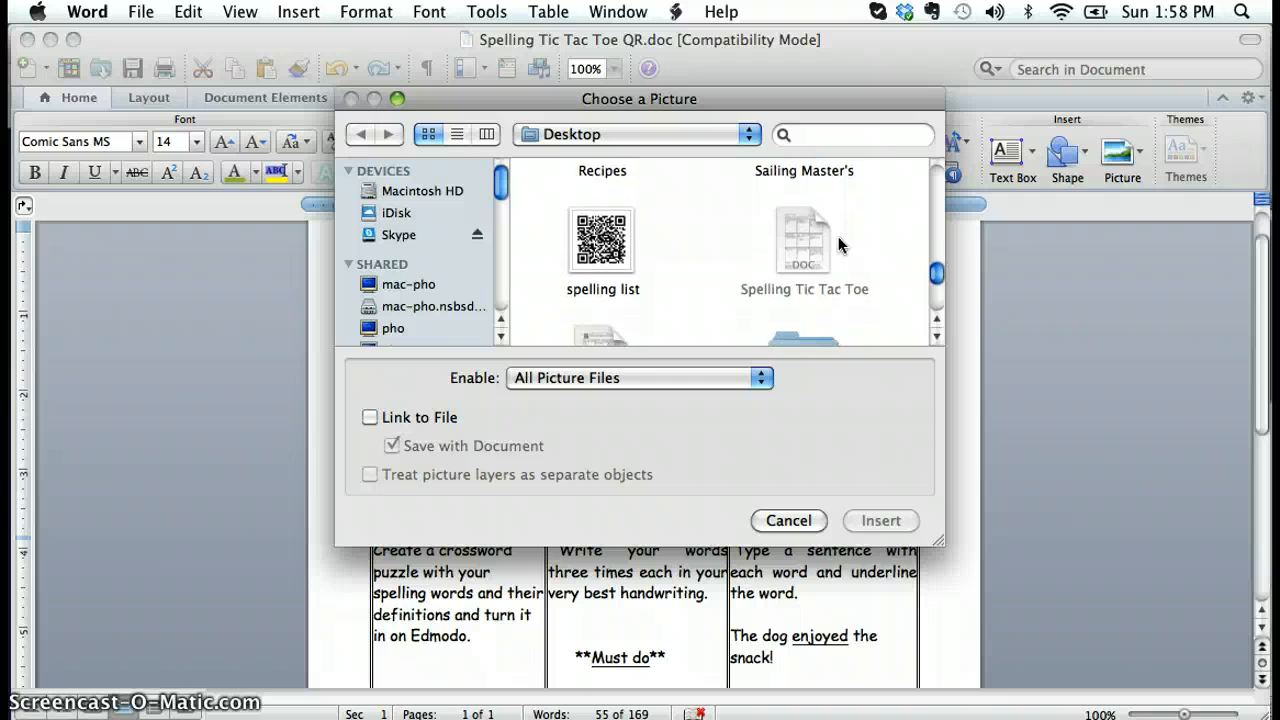
scroll(683, 270, "down", 5)
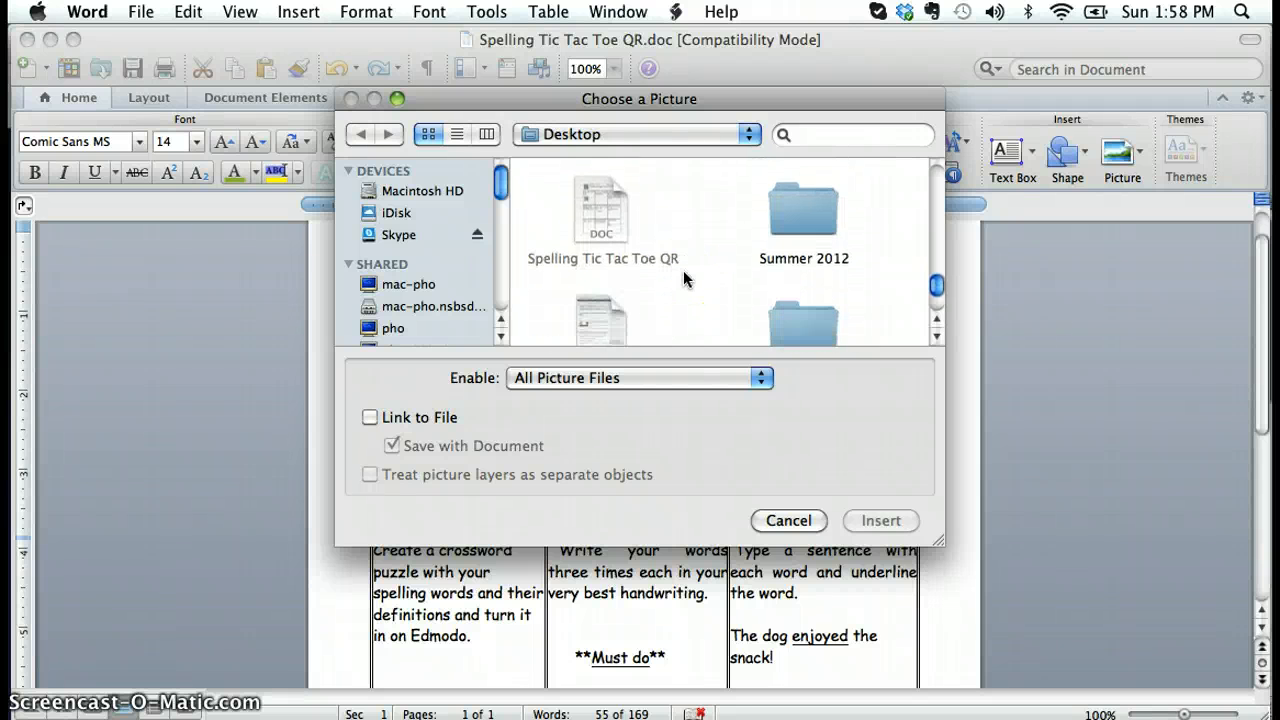
left_click(603, 267)
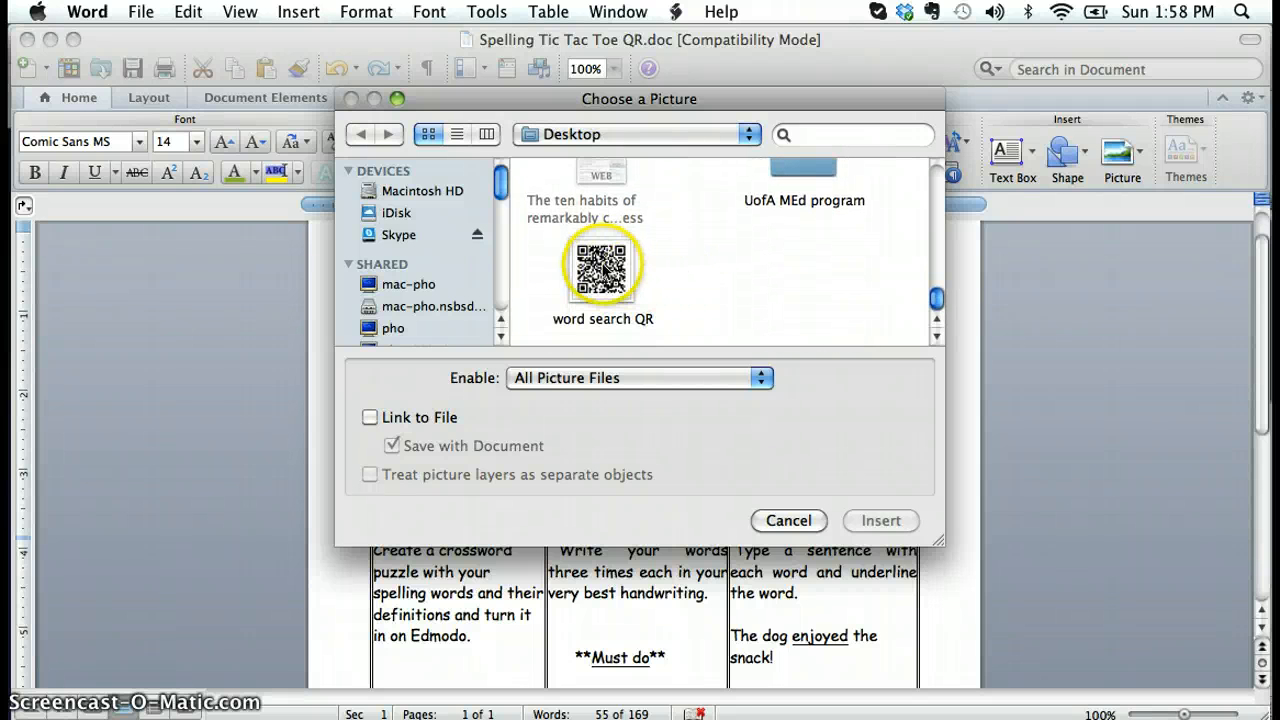
left_click(882, 520)
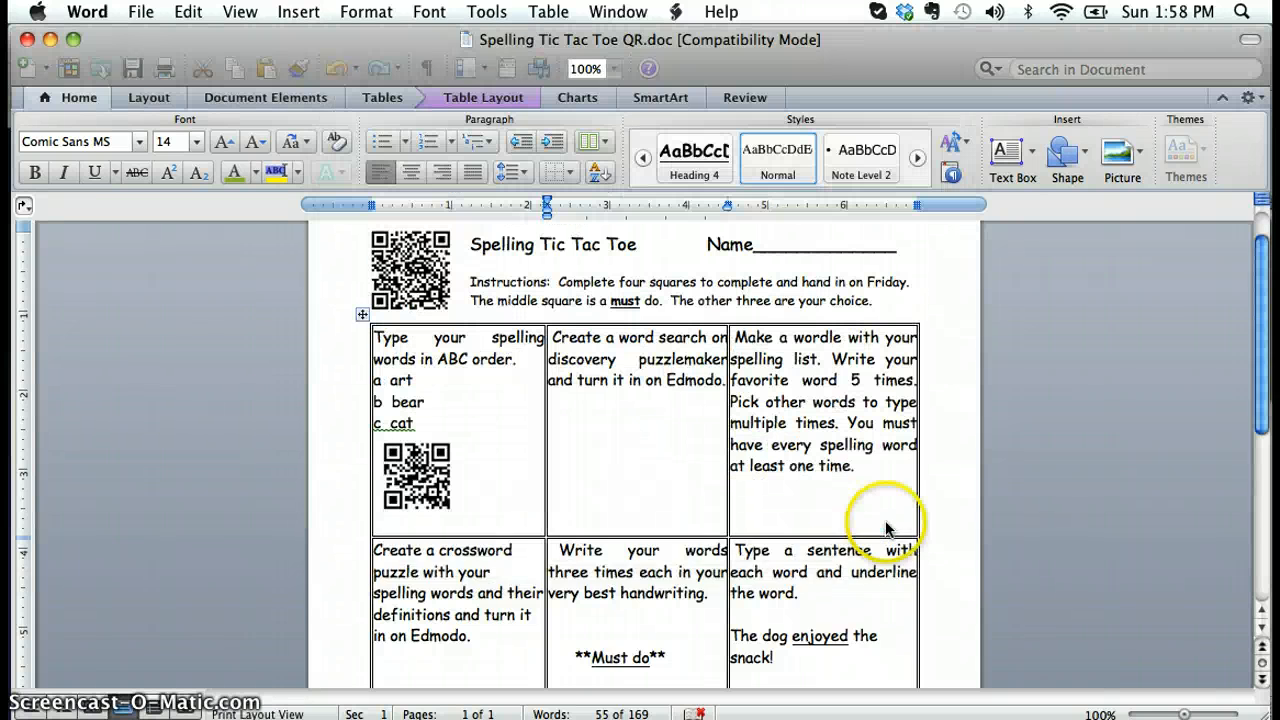
Shrink the inserted word search QR code proportionally to about the size of the code in the ABC order square, then deselect it
left_click(622, 505)
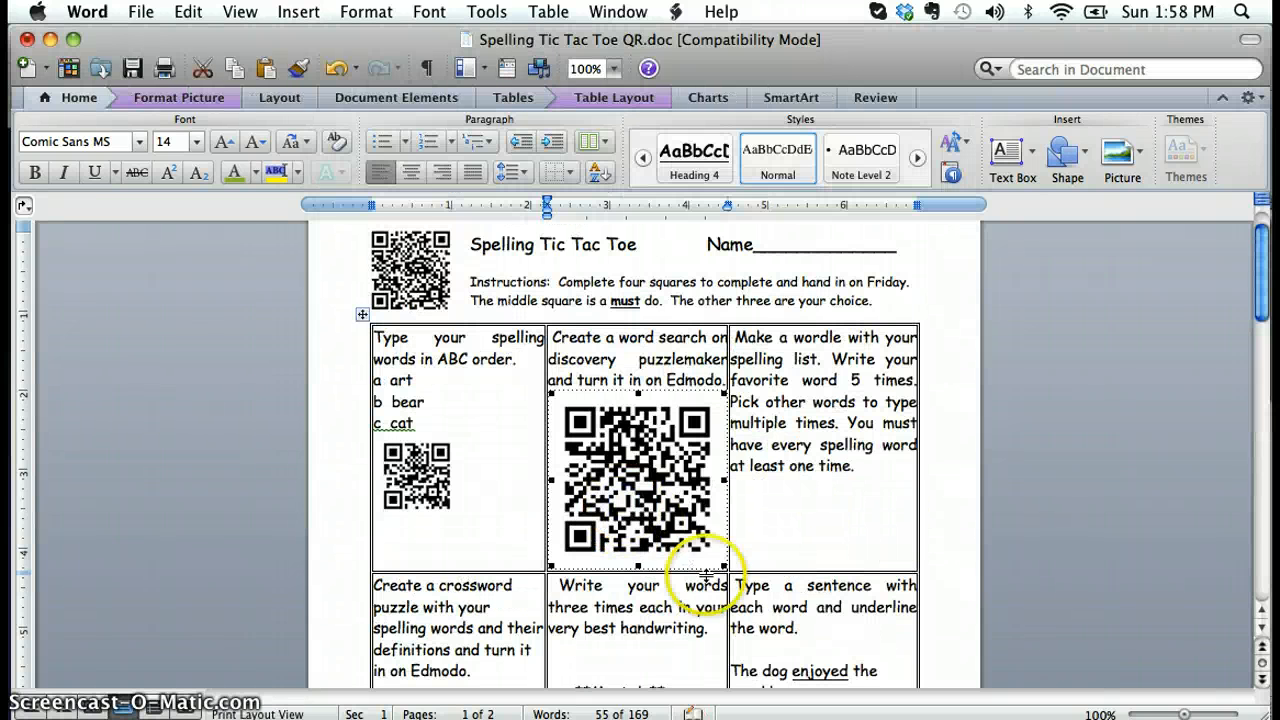
left_click_drag(722, 566, 624, 444)
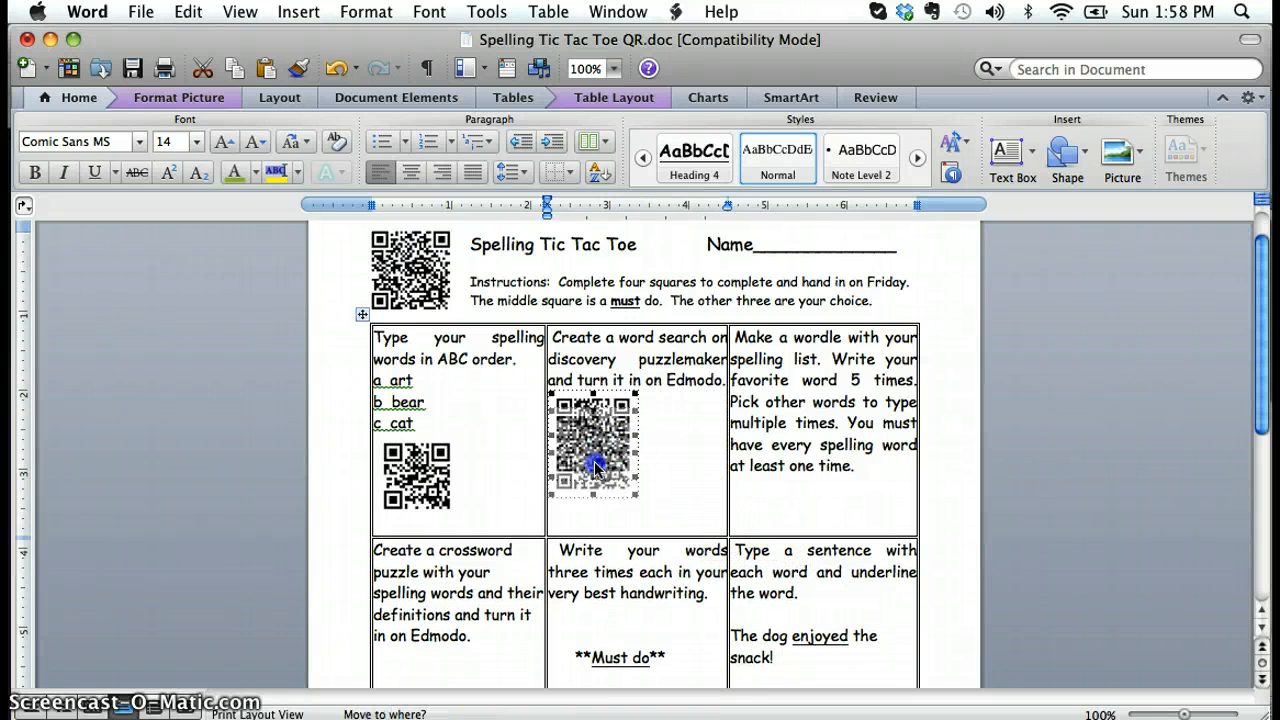
left_click(713, 383)
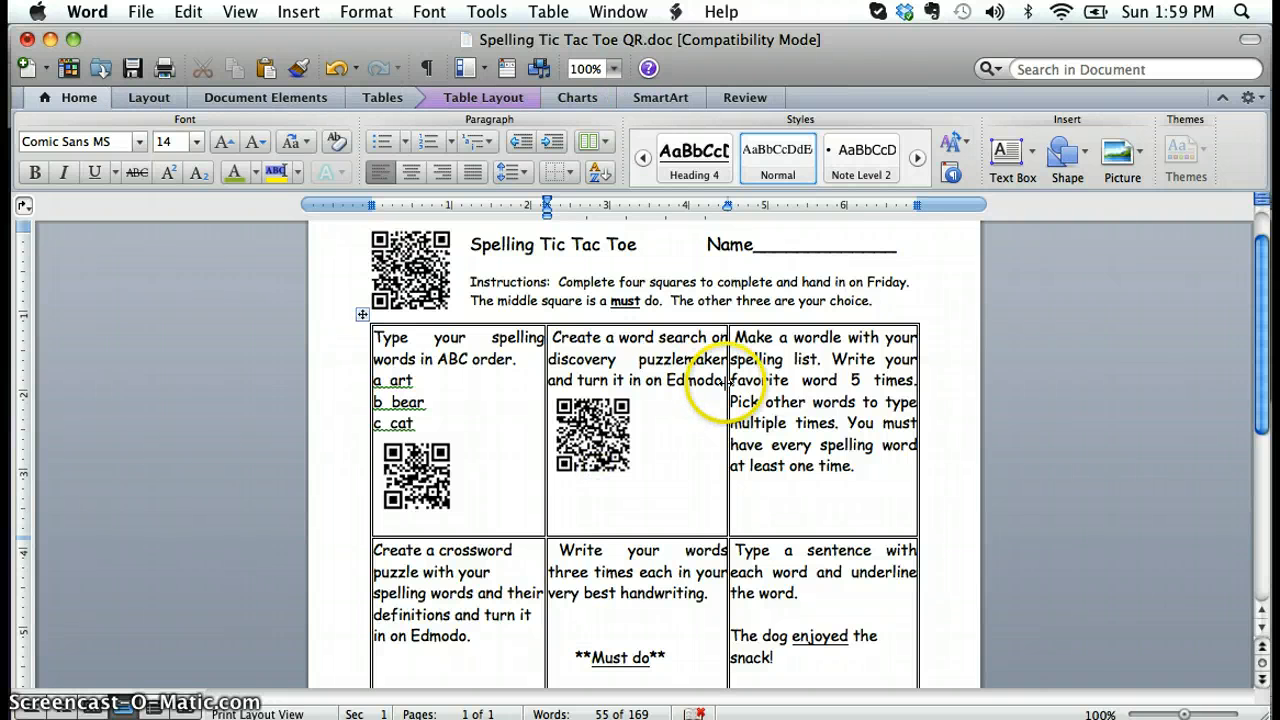